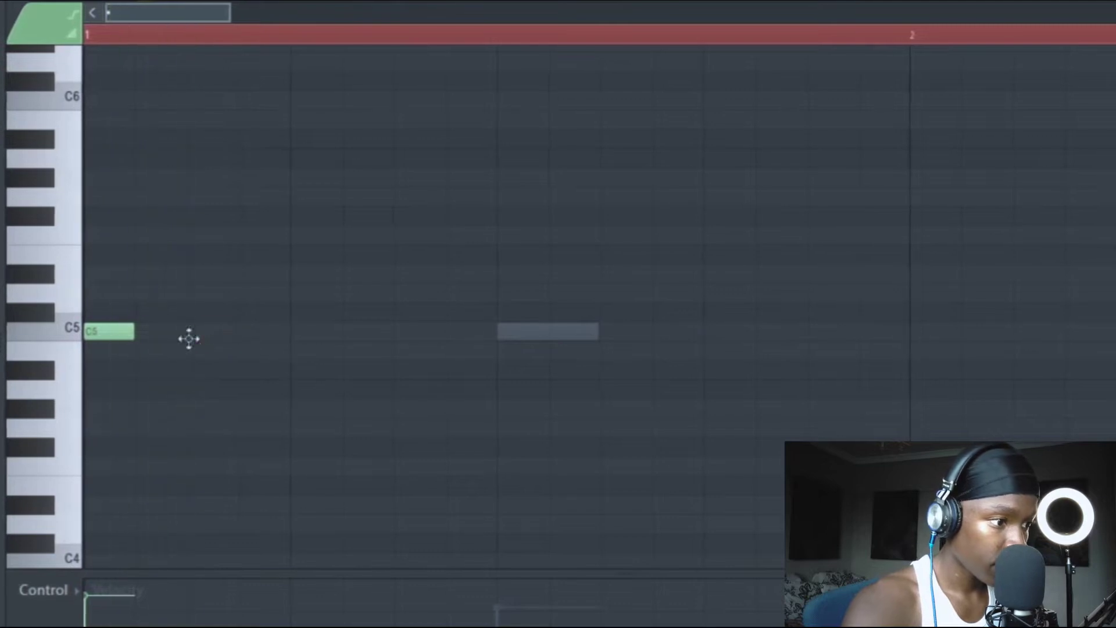
Step: Place short C5 hits across bar 1 around the ghosted note, playing the pattern back to check their timing
click(186, 332)
key(space)
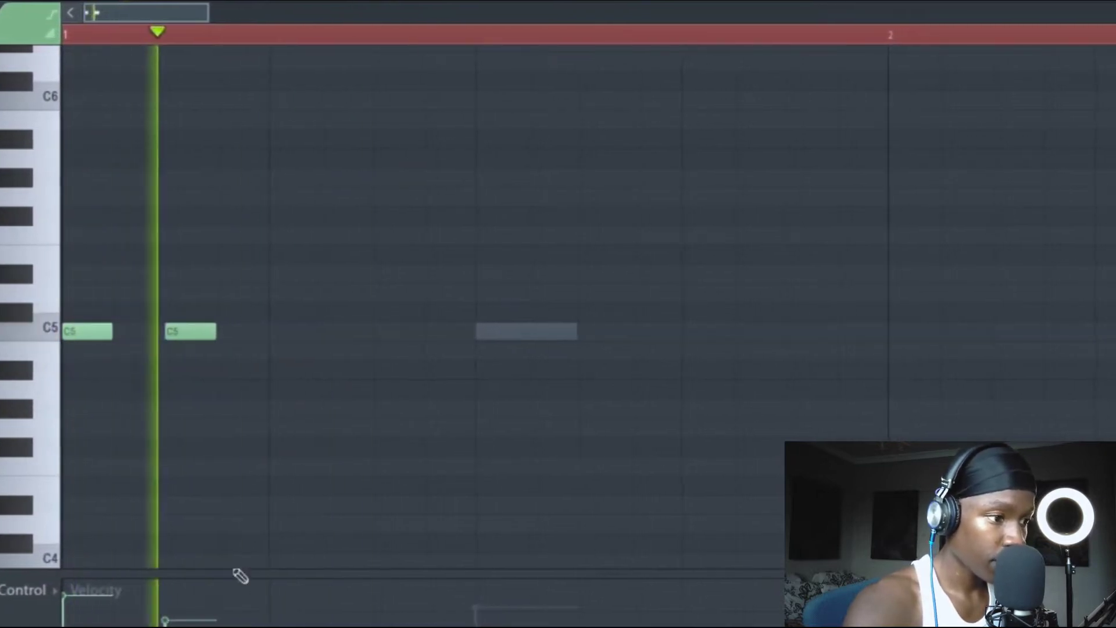
click(248, 330)
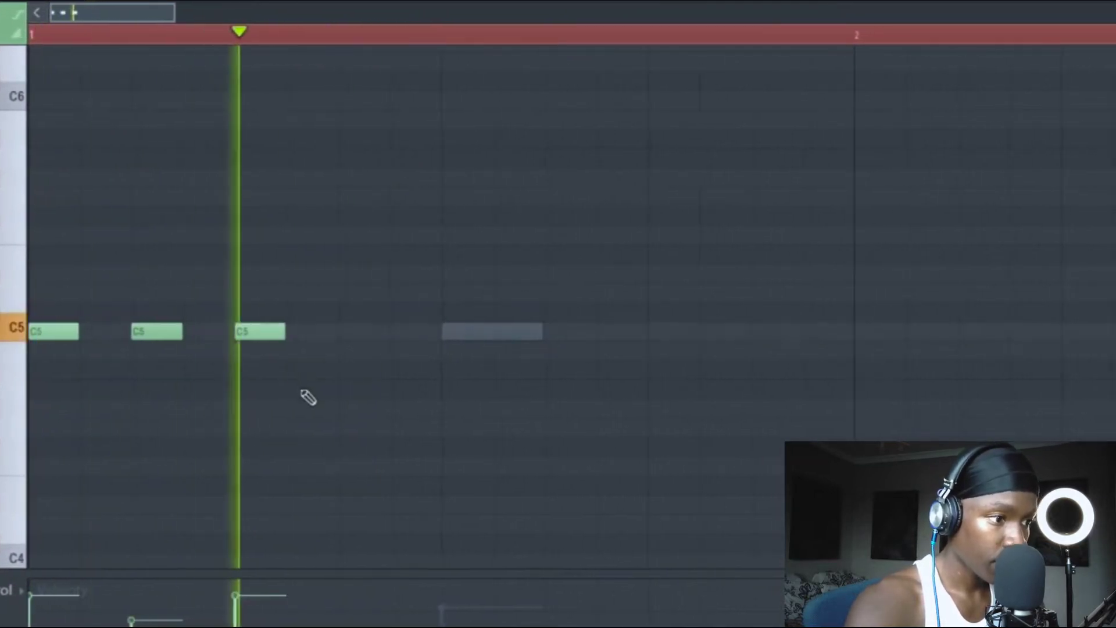
drag(272, 332, 344, 331)
click(277, 348)
right_click(291, 351)
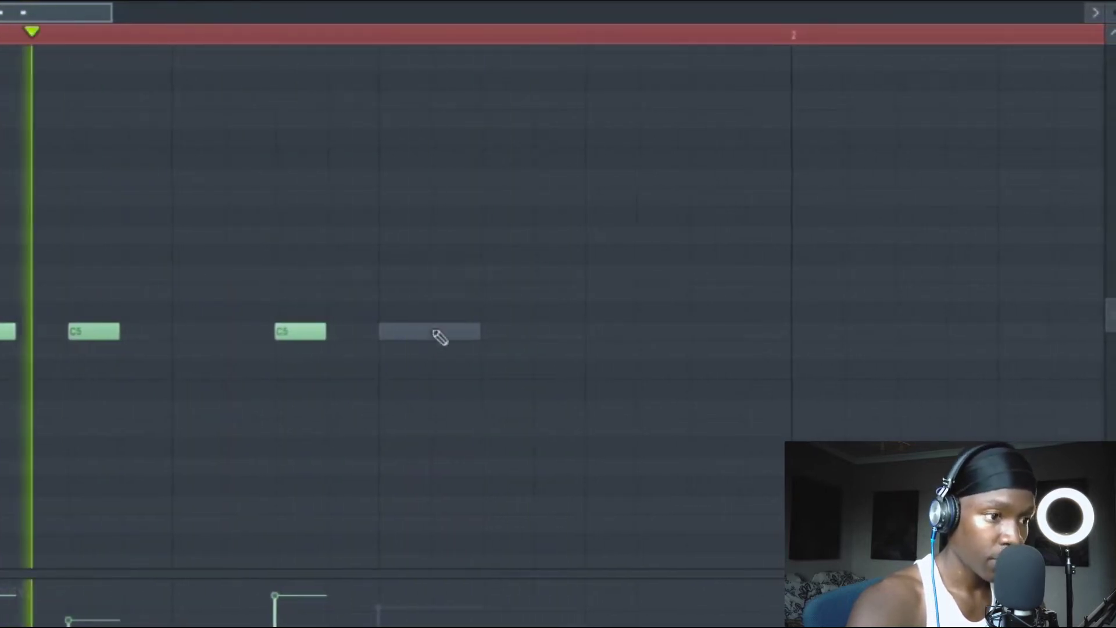
click(543, 332)
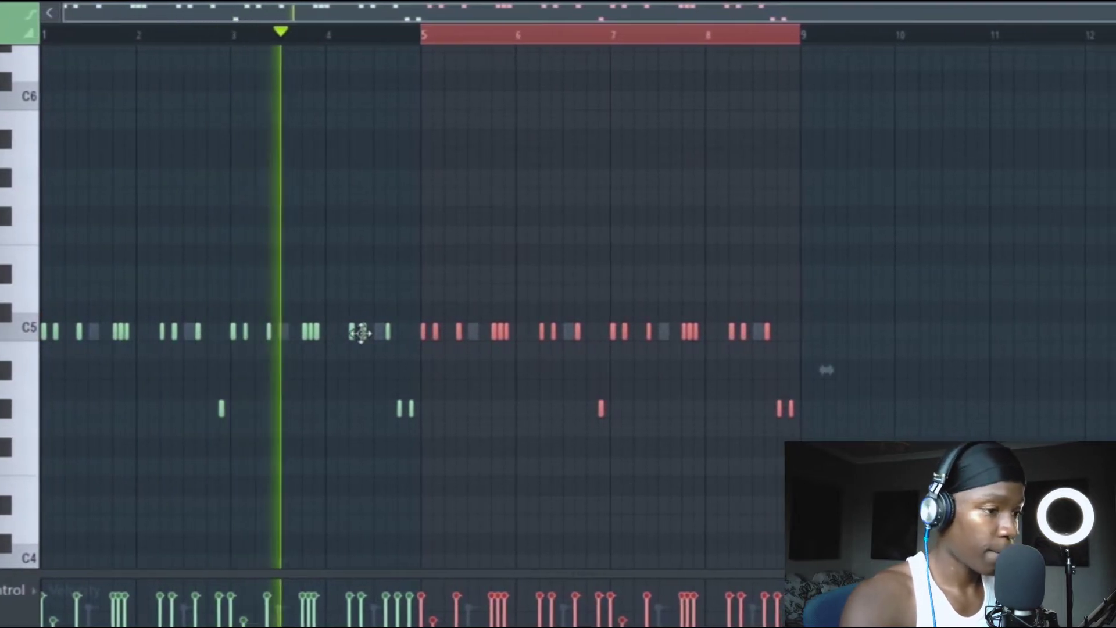
Step: Duplicate the first four bars of notes into bars 5 to 8 and repeat the evenly spaced C4 notes through bar 8
key(ctrl+d)
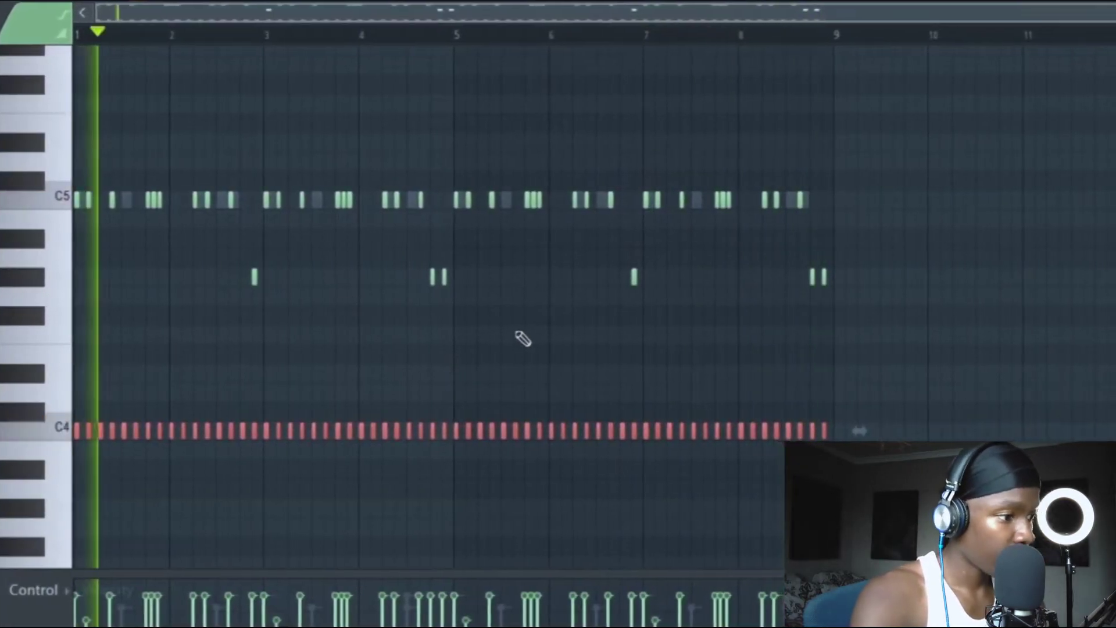
key(ctrl+d)
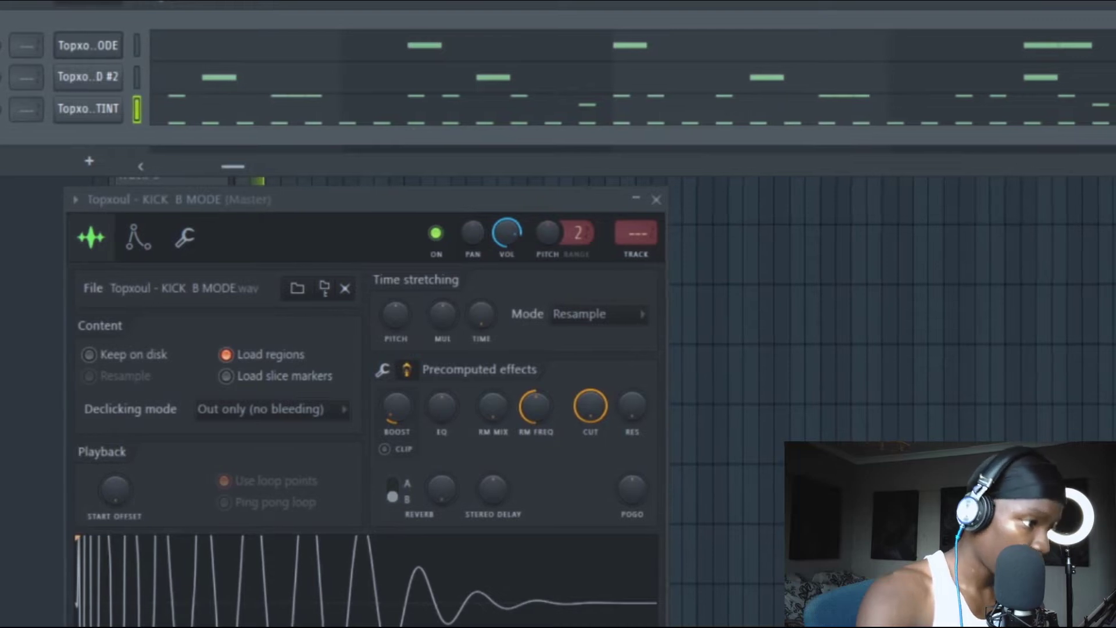
Step: Add the Topxoul - HI HAT - FIN sample as a new channel above the TINT channel and open its piano roll
key(space)
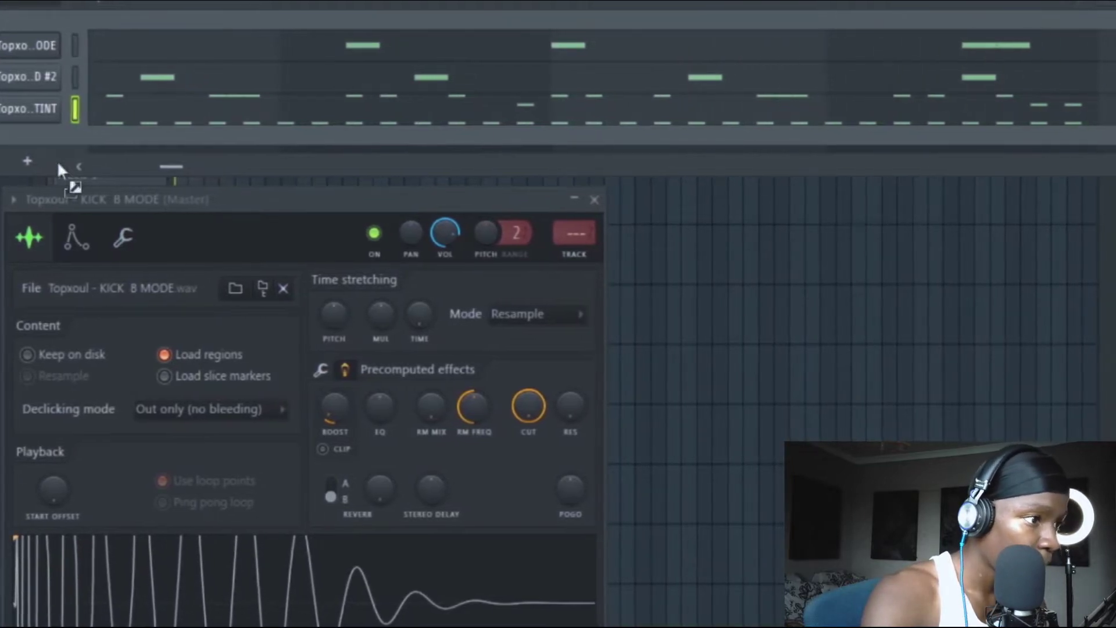
drag(58, 165, 47, 94)
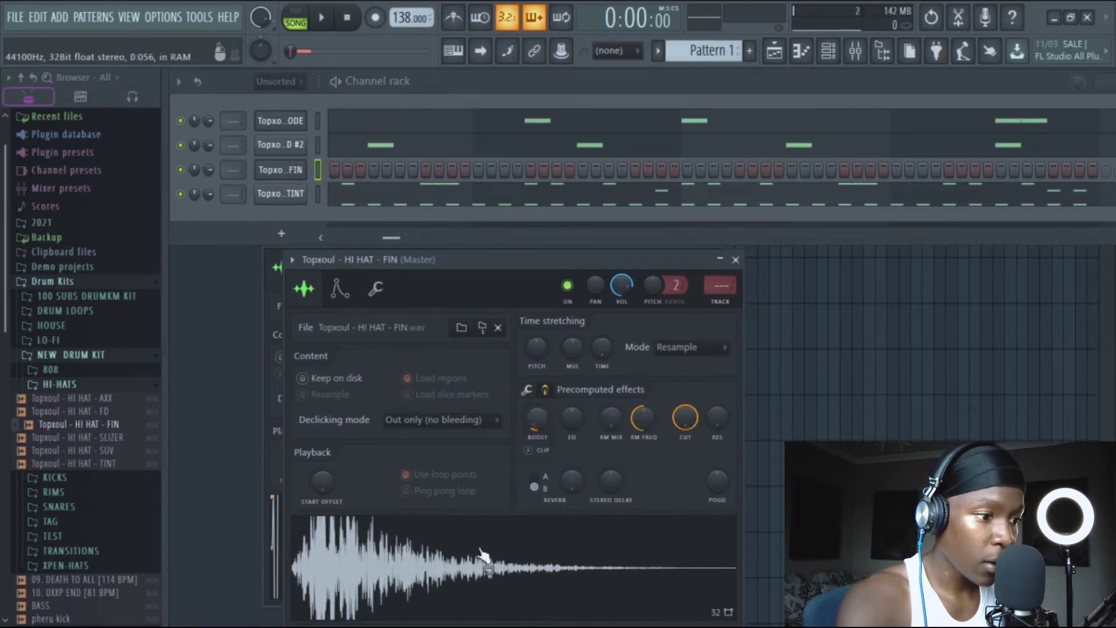
right_click(294, 169)
click(343, 171)
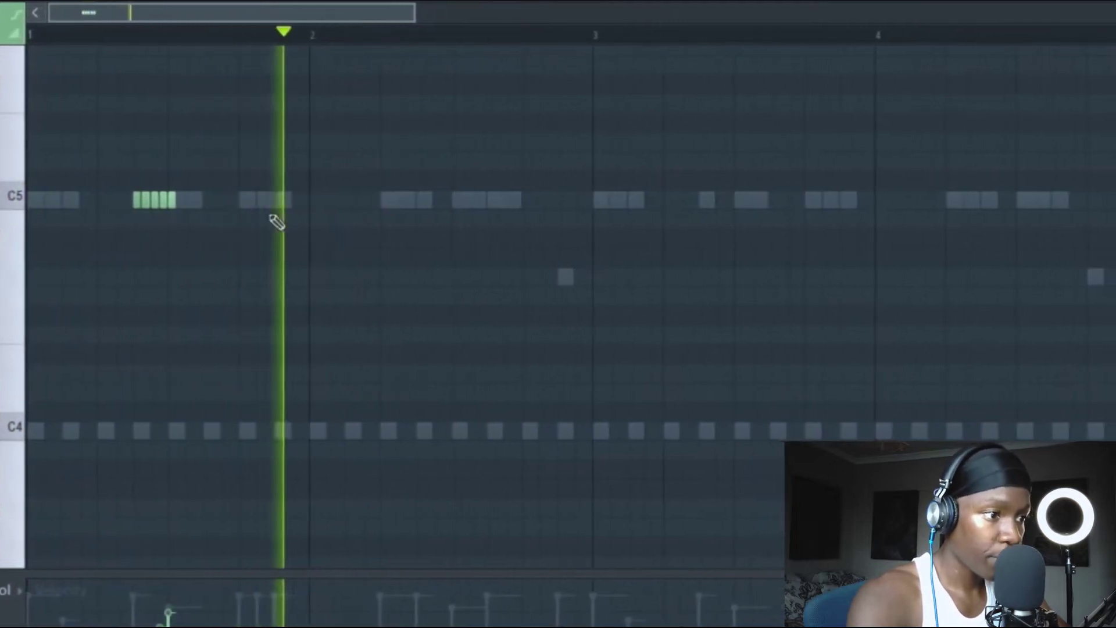
Step: Add C5 hi-hat rolls at the start and end of bar 2 and single hits across bar 4, and duplicate the phrase
click(290, 199)
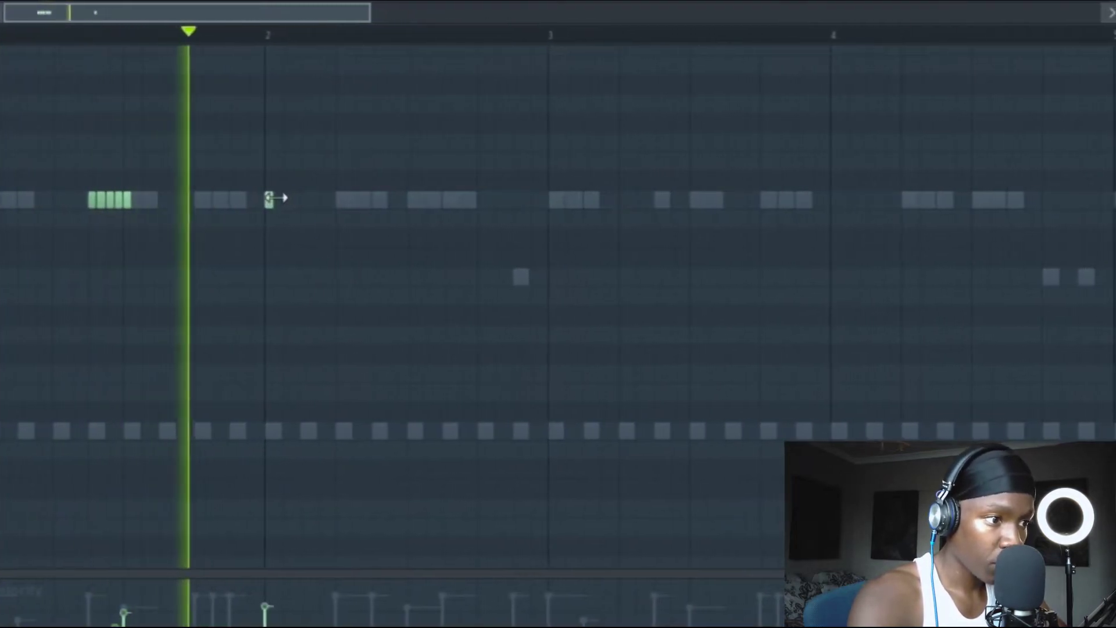
drag(295, 200, 346, 203)
click(266, 200)
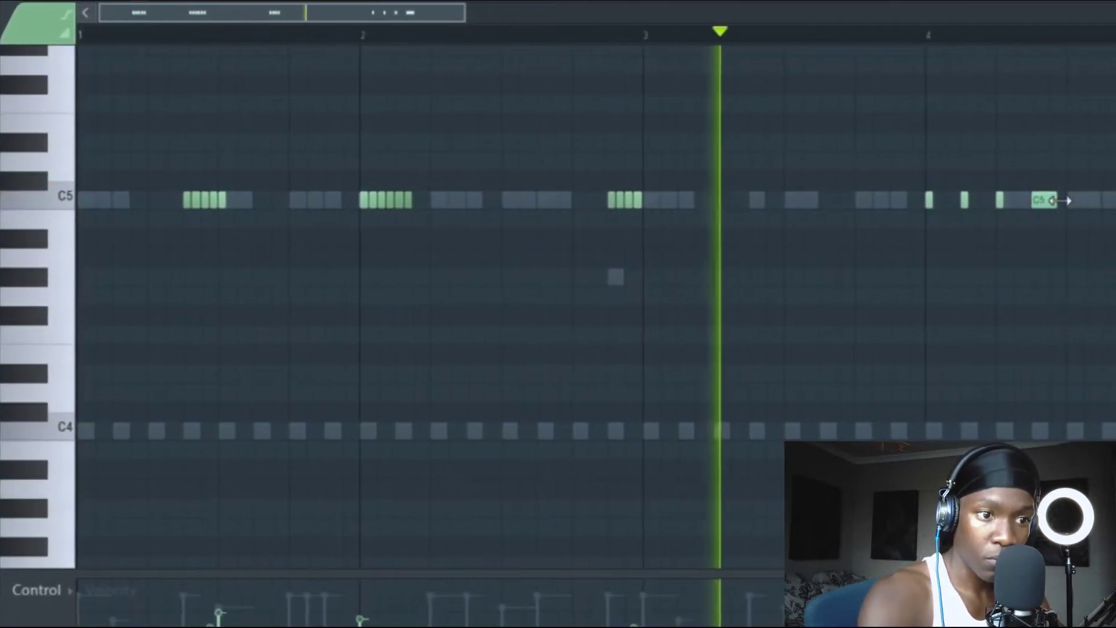
mouse_move(1062, 200)
mouse_down()
mouse_move(1074, 199)
mouse_move(1059, 199)
mouse_up()
key(space)
click(881, 36)
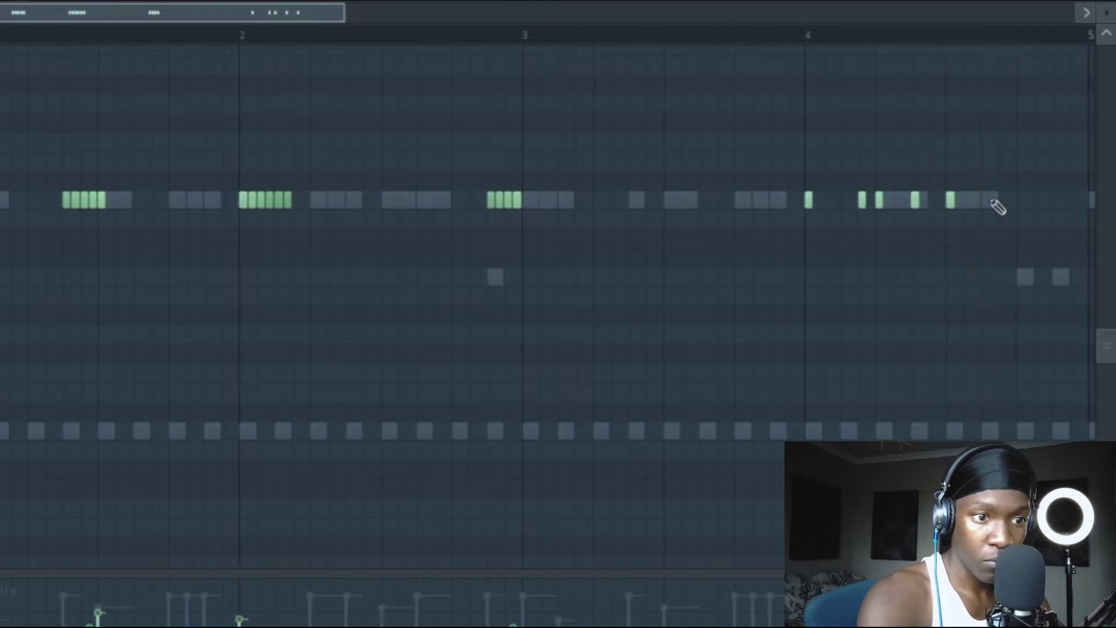
key(ctrl+b)
key(ctrl+d)
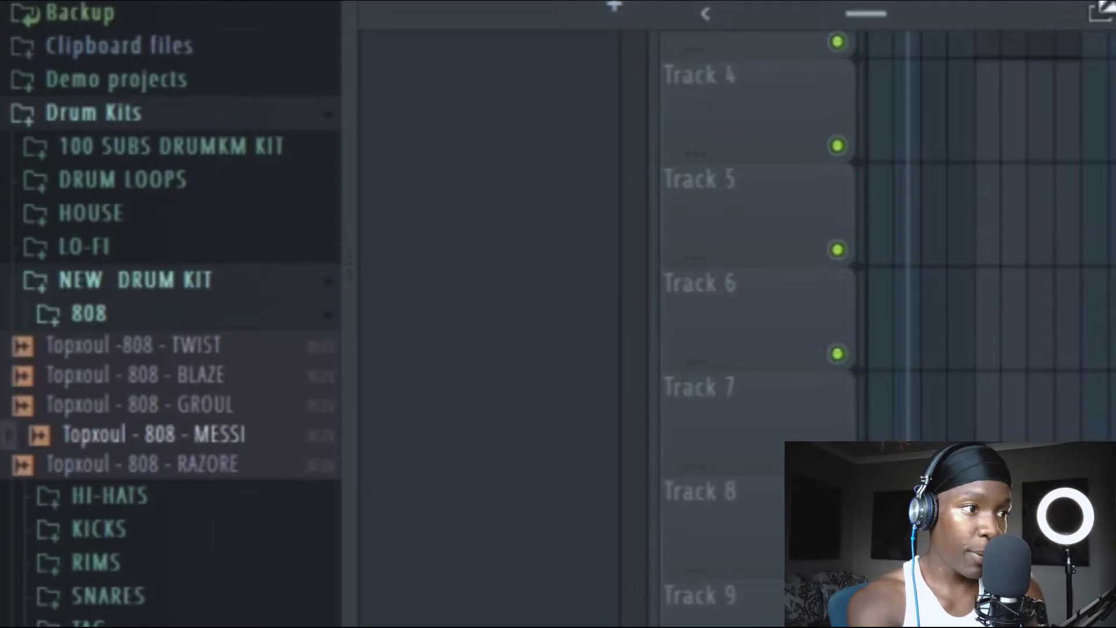
Step: Add the Topxoul - 808 - MESSI sample as a new channel in the empty Pattern 2 and open its piano roll
drag(167, 431, 611, 70)
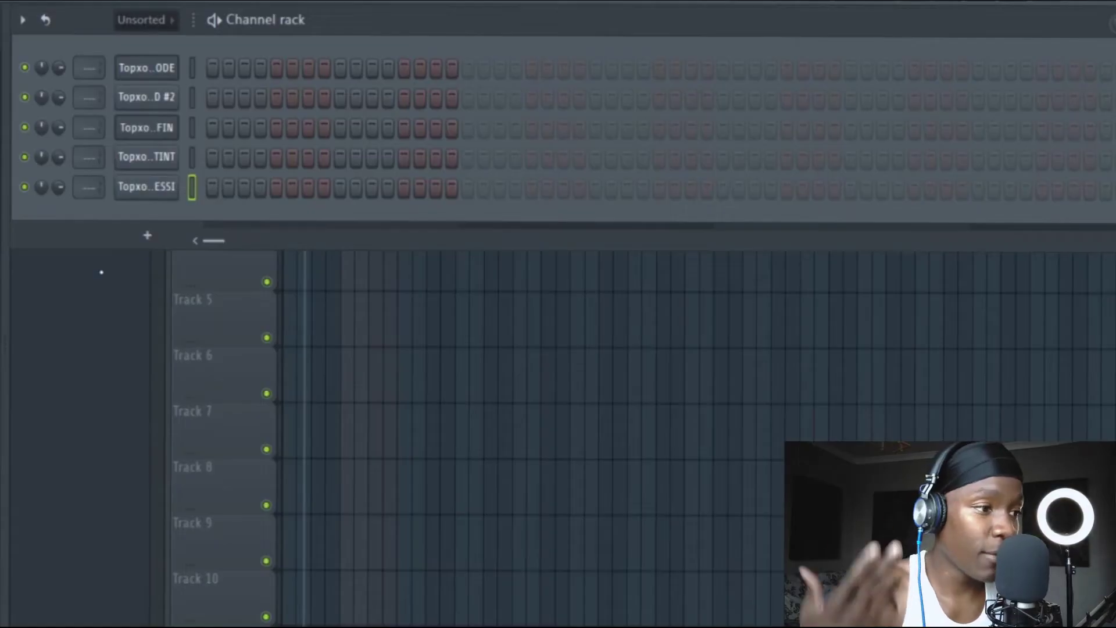
key(space)
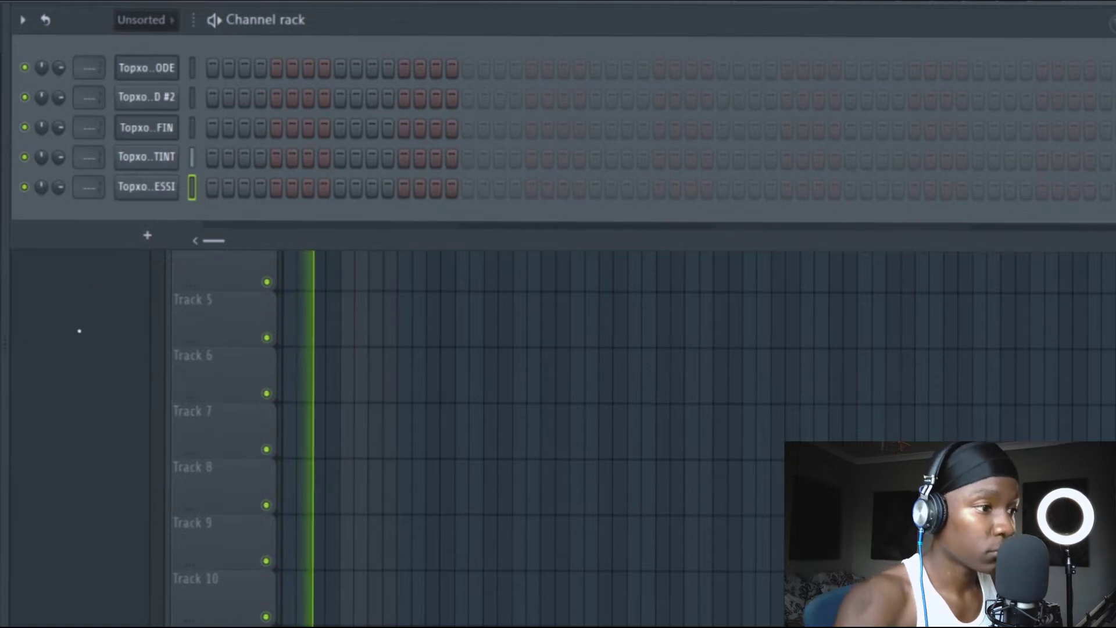
right_click(173, 177)
click(269, 187)
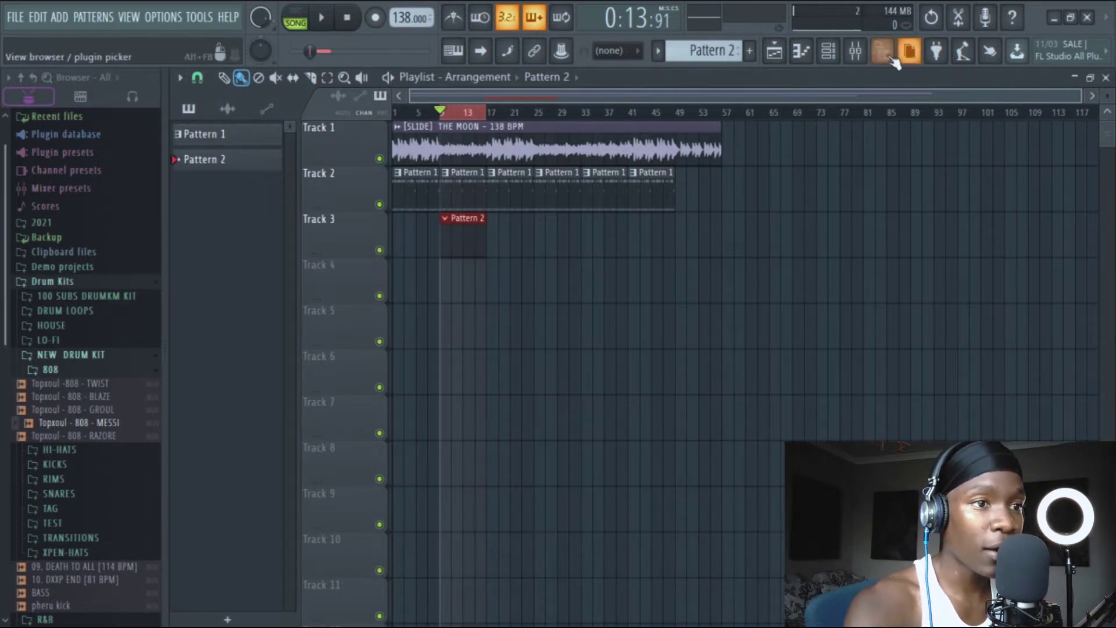
Step: View the mixer and the channel rack, and audition piano roll keys around C7 to find the root note
click(854, 51)
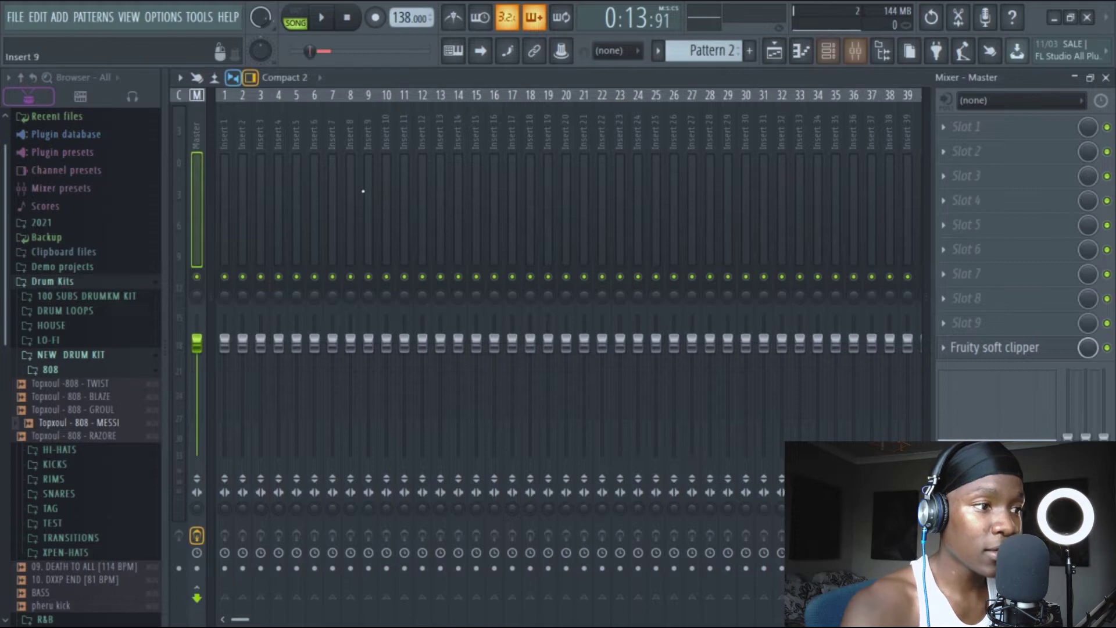
click(836, 52)
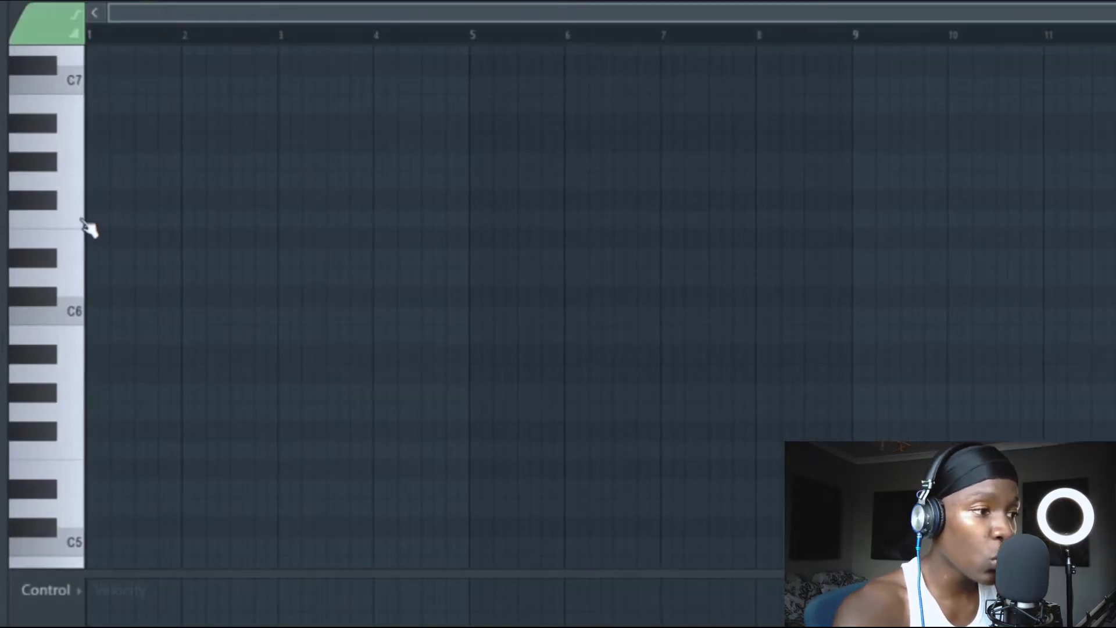
click(81, 219)
scroll(89, 159, up, 3)
click(57, 261)
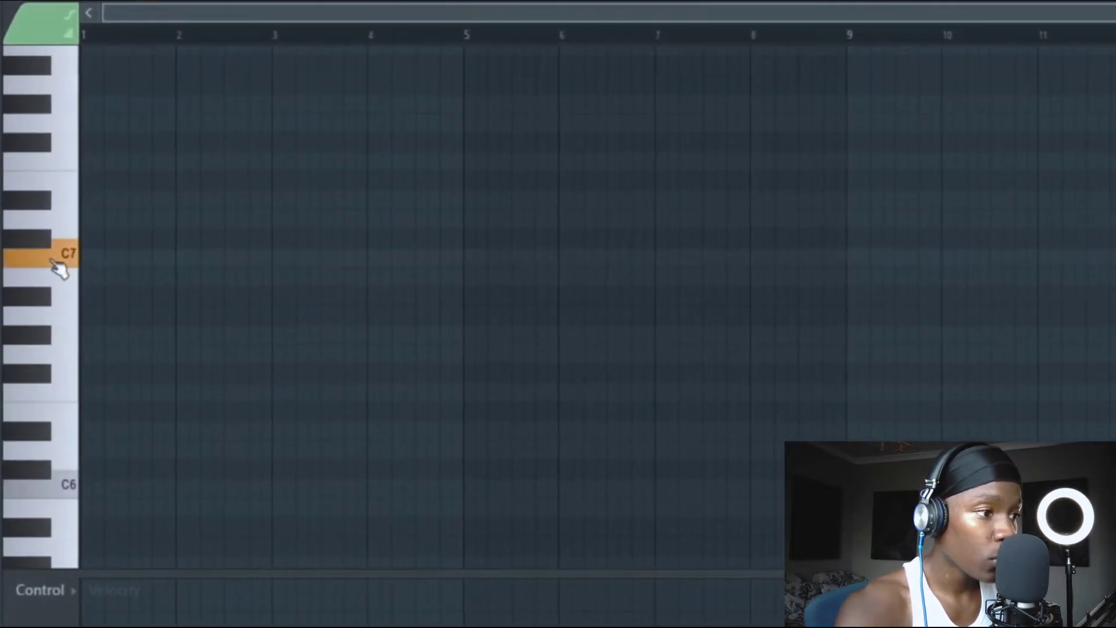
click(57, 232)
click(17, 242)
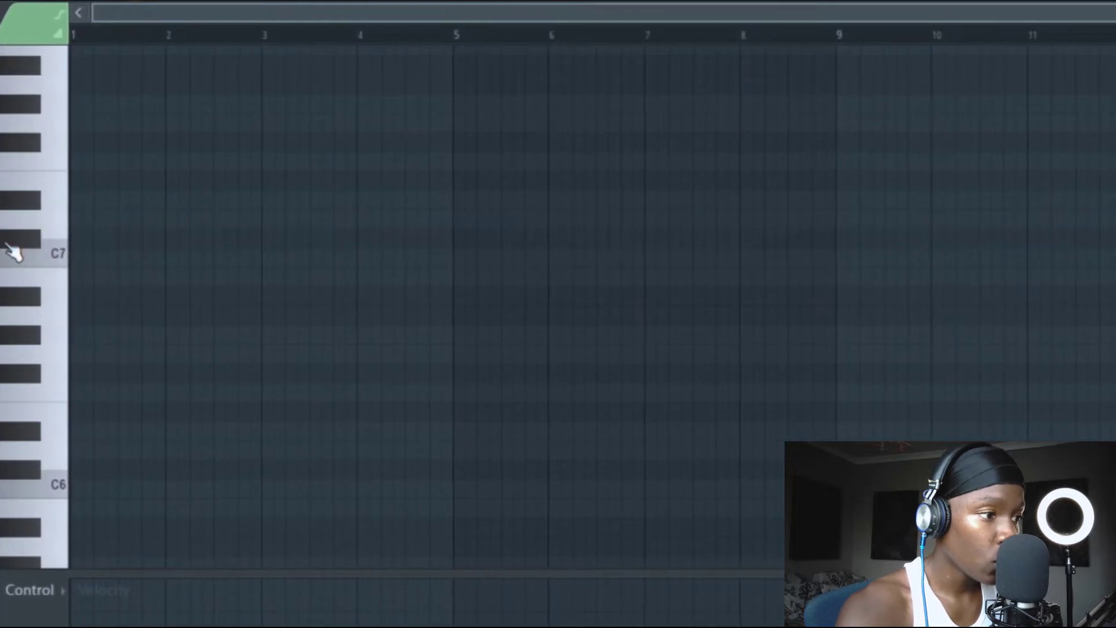
click(9, 244)
click(13, 245)
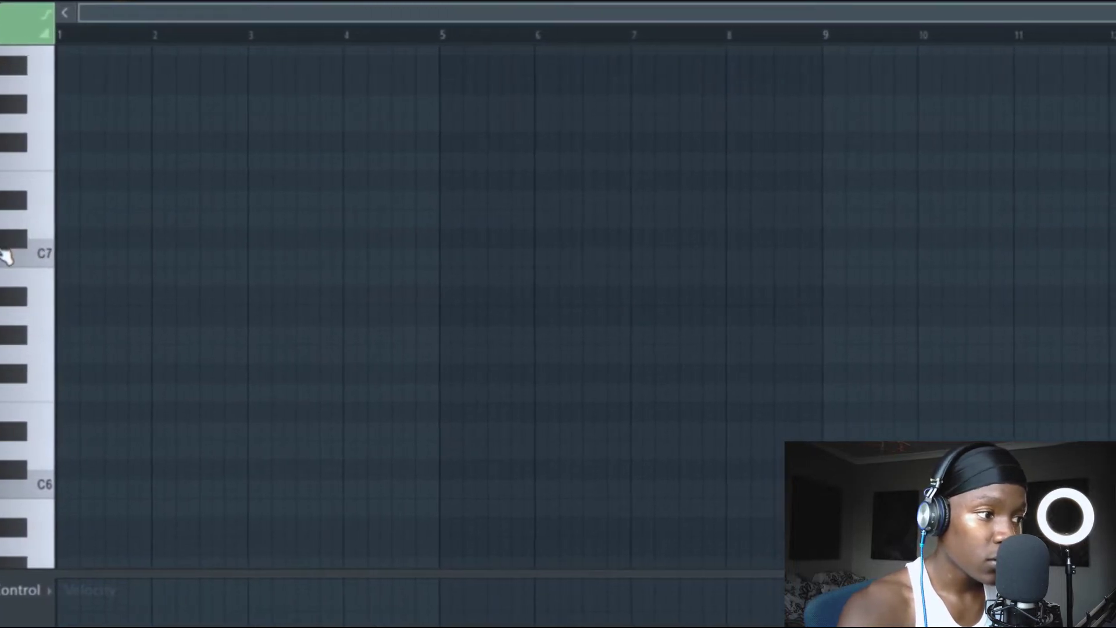
Step: Place a C#7 note at the start of bar 1, lengthen it to nearly one bar, and play it back
click(73, 243)
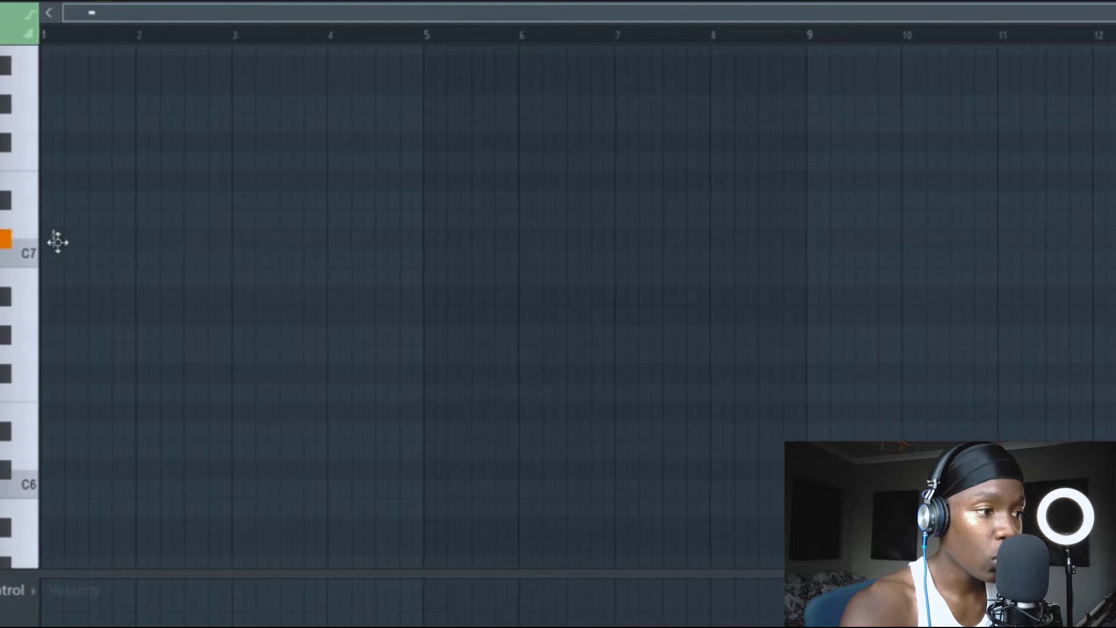
click(58, 240)
drag(87, 239, 189, 247)
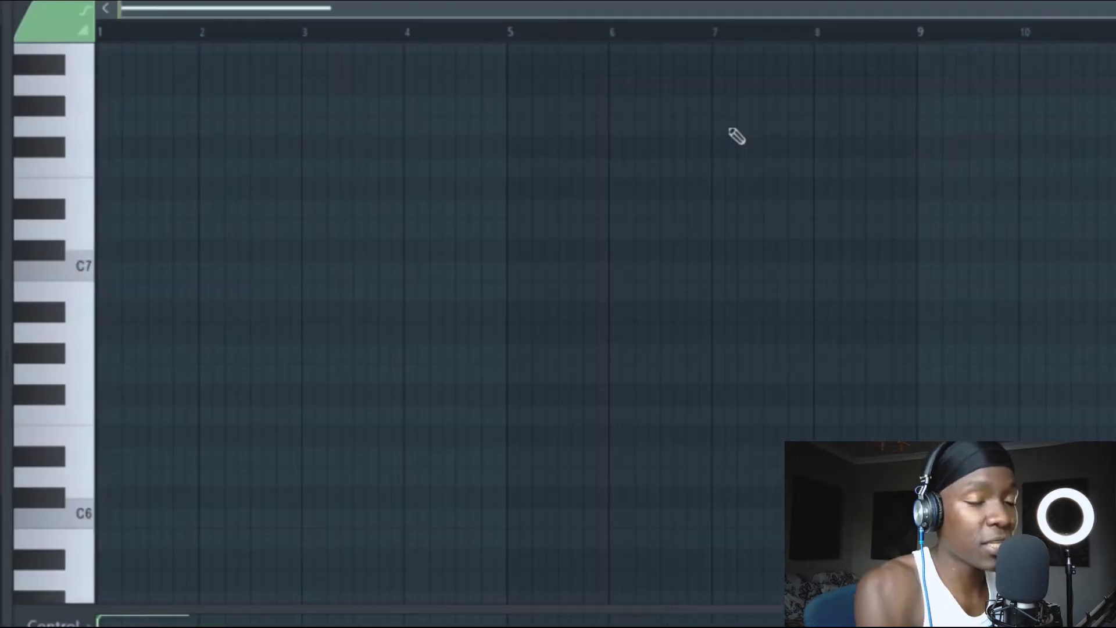
key(space)
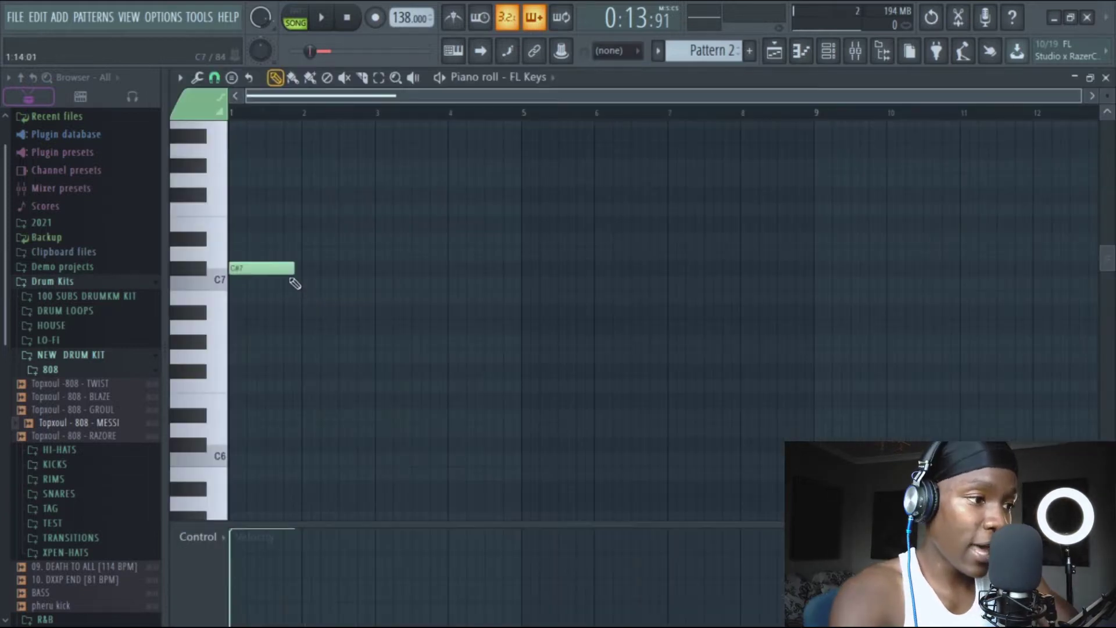
Step: Extend the bass line with a C#6 note at bar 3 and F#6 notes at bars 5 and 7
key(space)
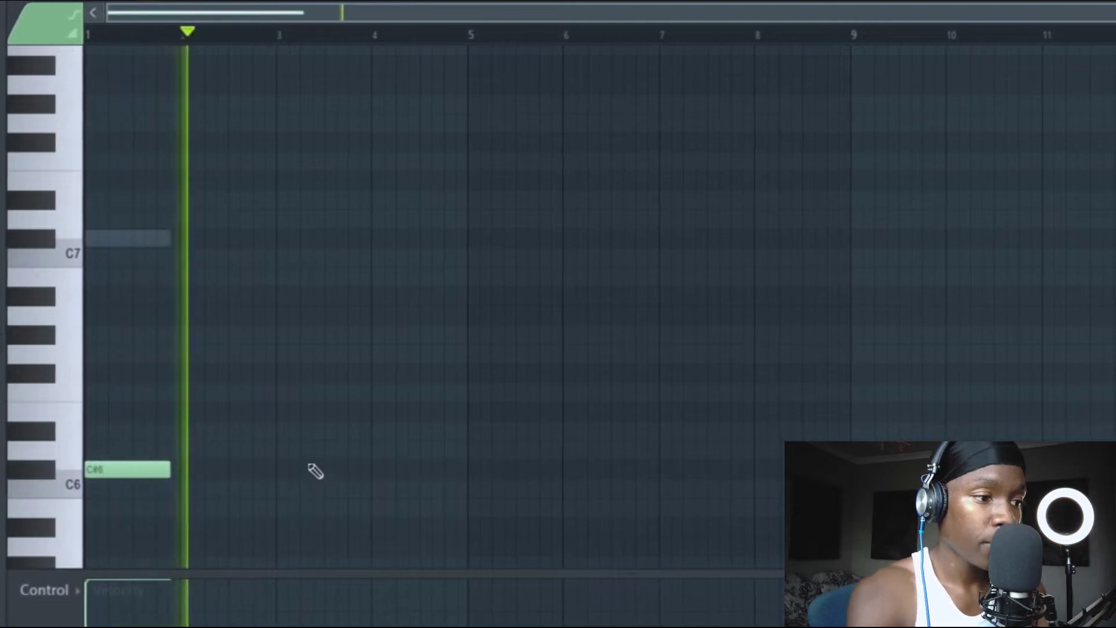
click(282, 469)
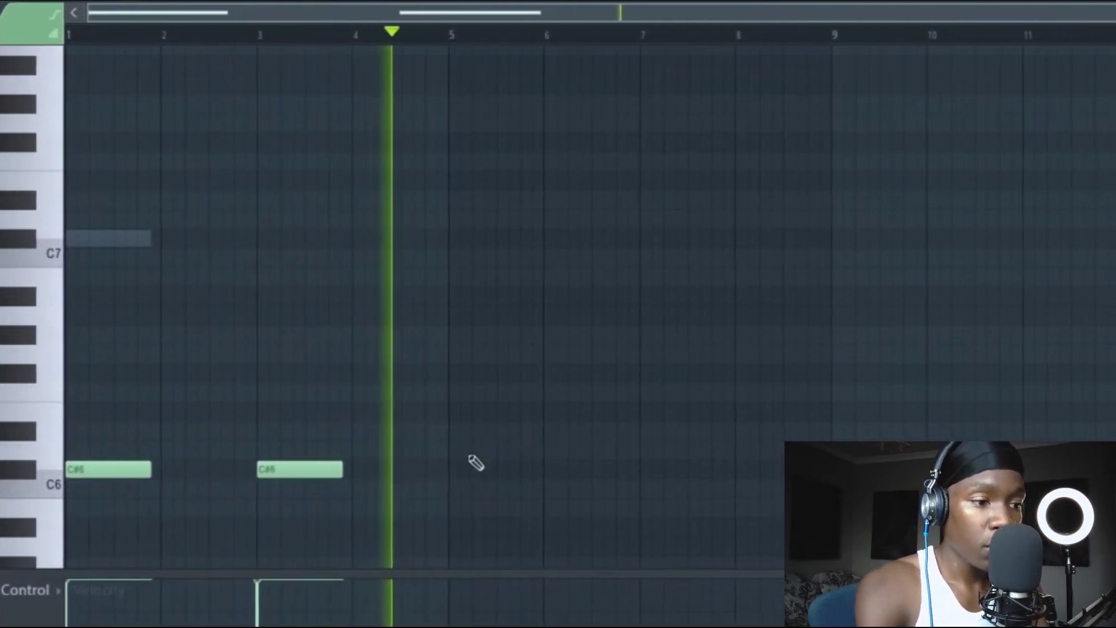
click(447, 395)
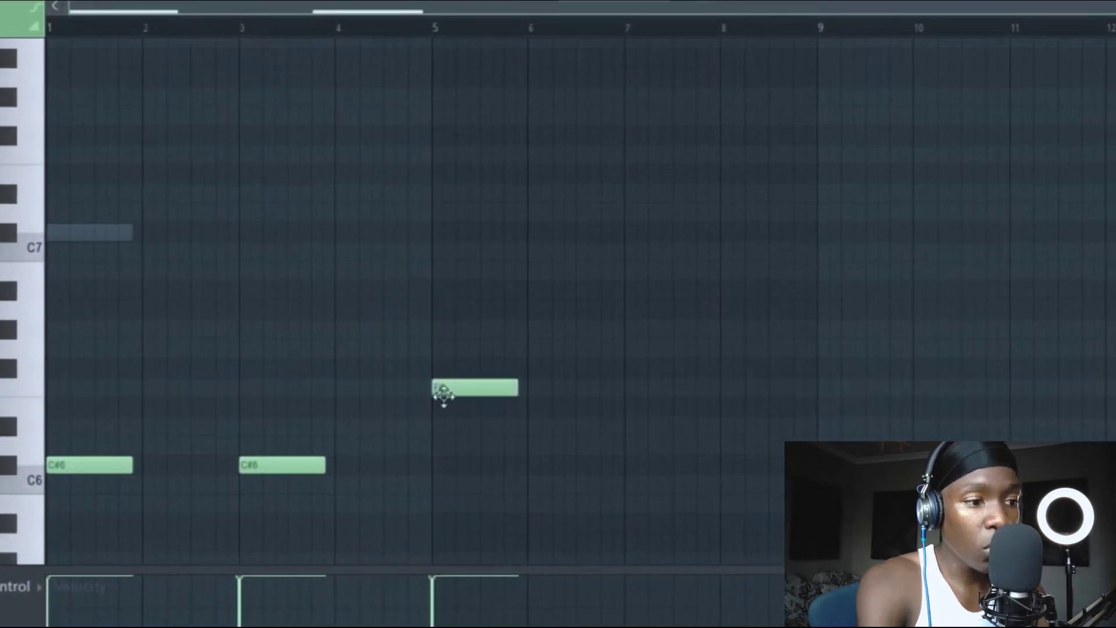
right_click(446, 389)
click(438, 377)
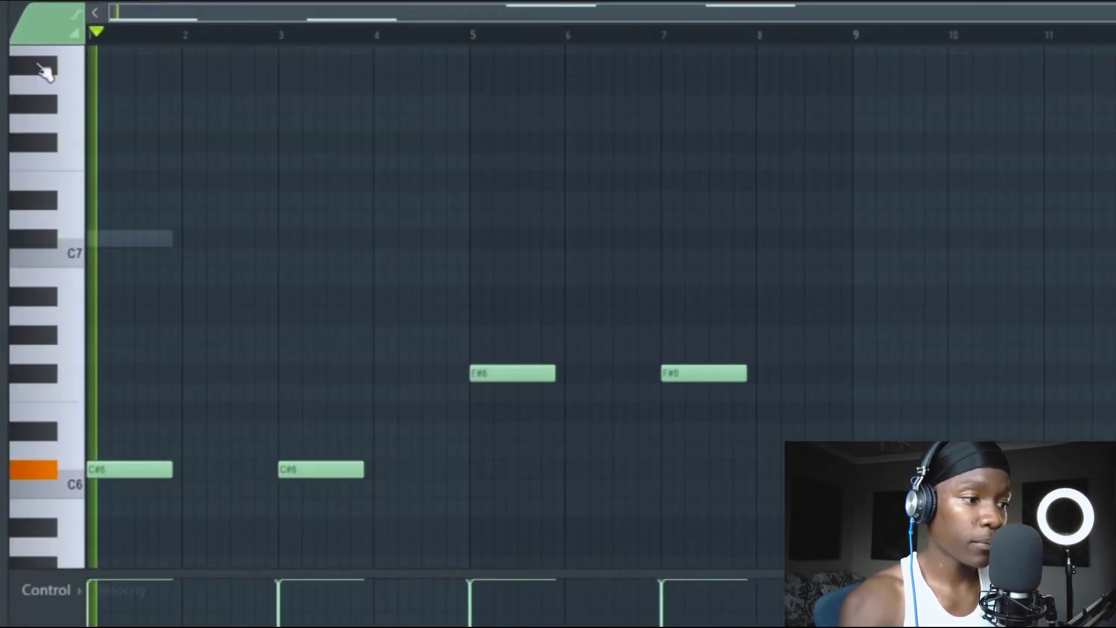
Step: Add an E6 note just before bar 8, trim the preceding F#6 to meet it, and follow with a D#6 ending at bar 9
key(space)
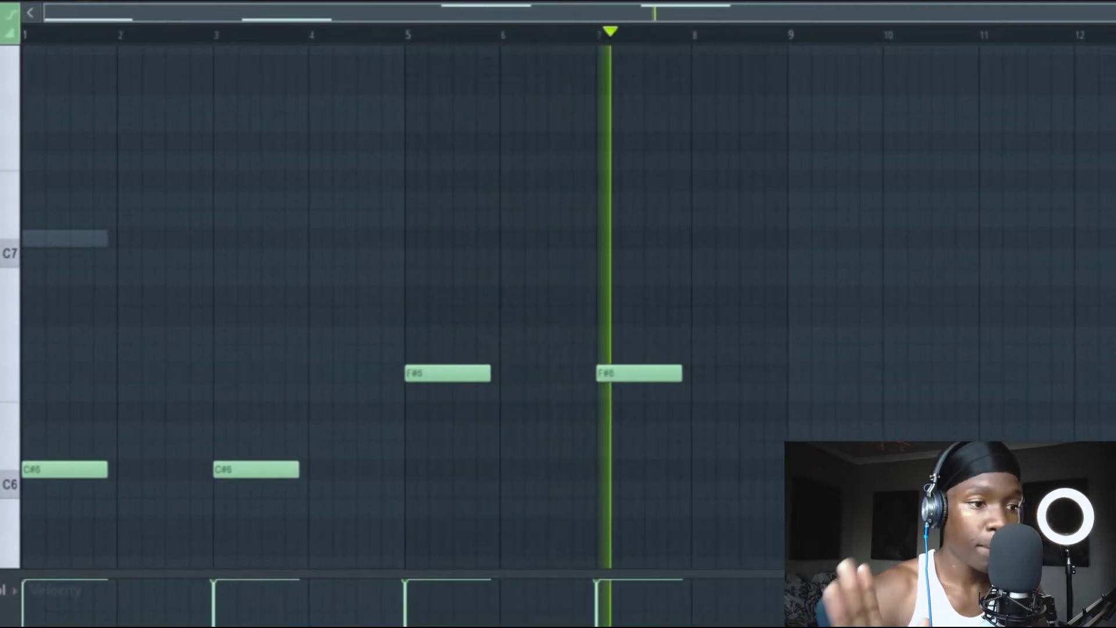
key(space)
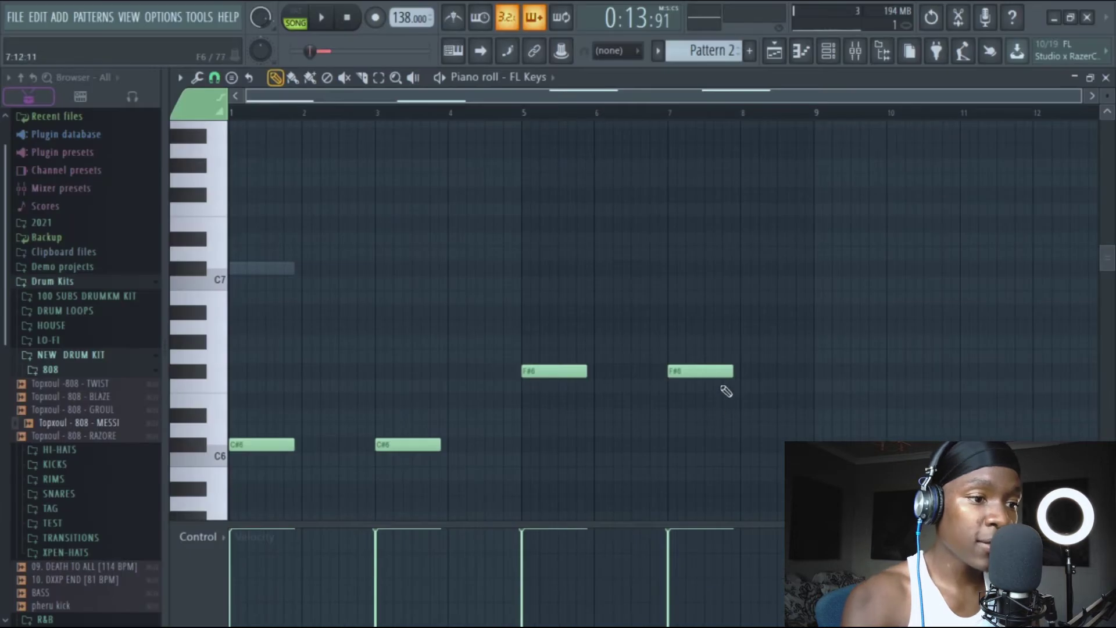
right_click(724, 387)
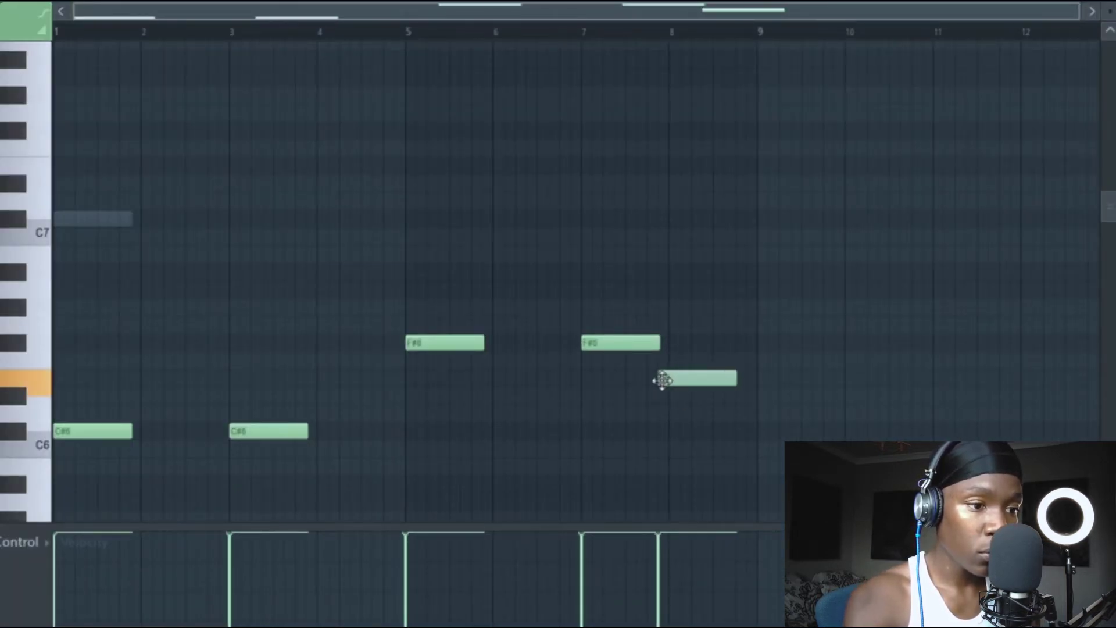
key(space)
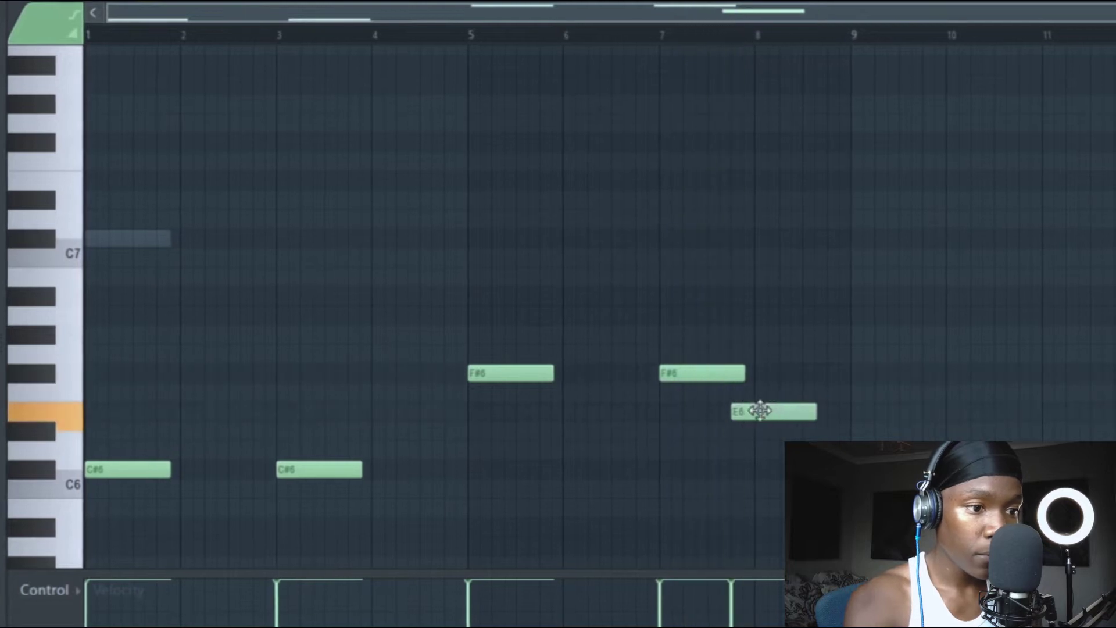
drag(741, 373, 730, 372)
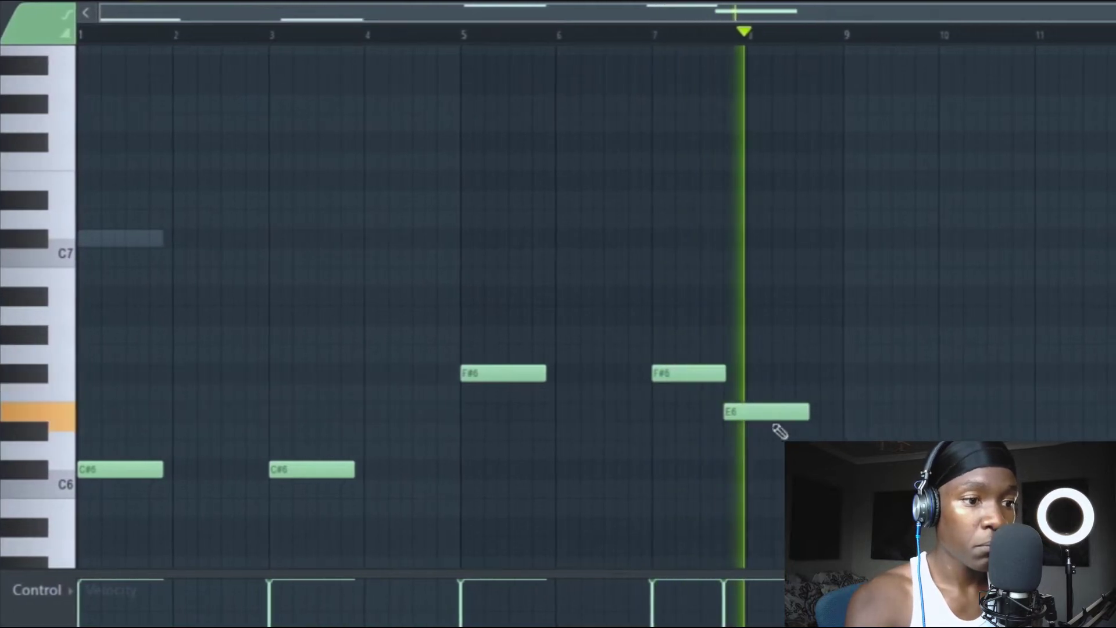
click(797, 430)
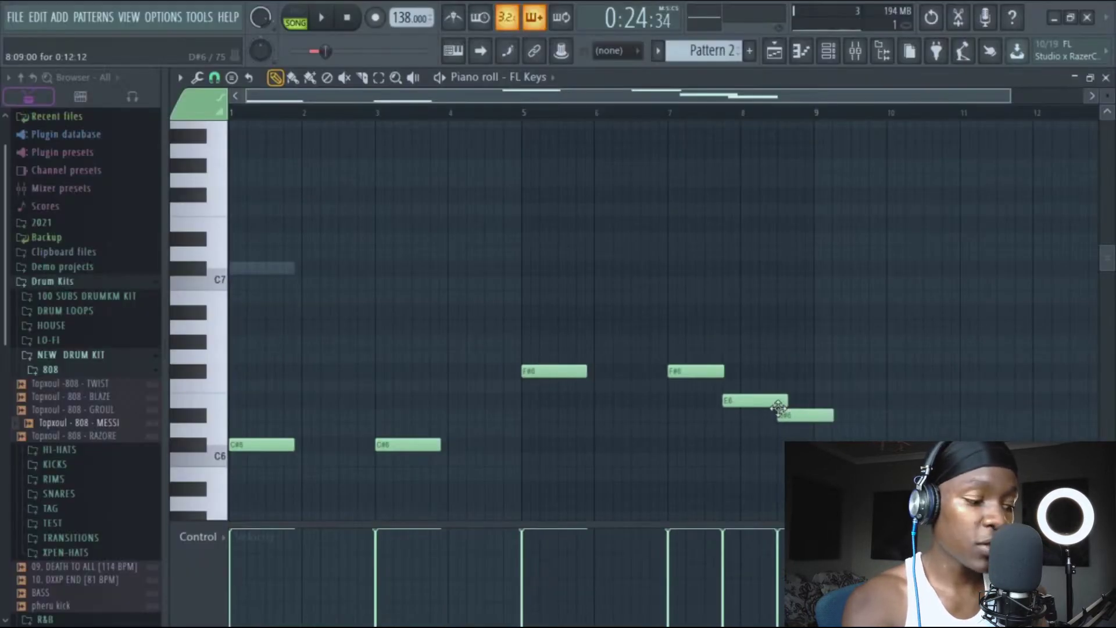
scroll(786, 414, up, 1)
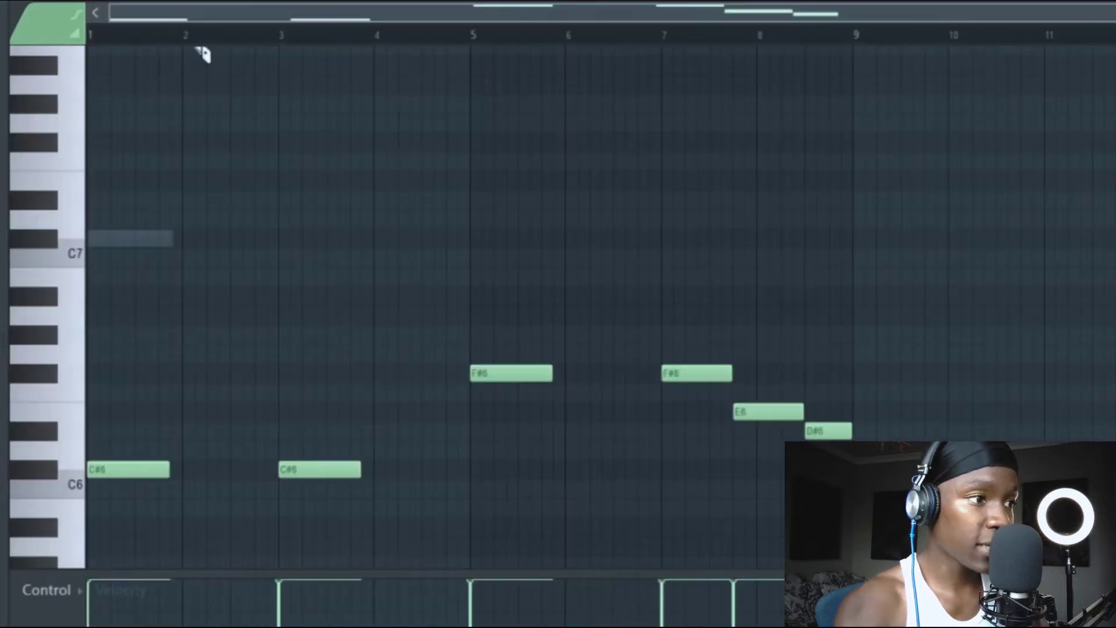
Step: Transpose the FL Keys note line up one octave to start on C#7 and audition it
key(space)
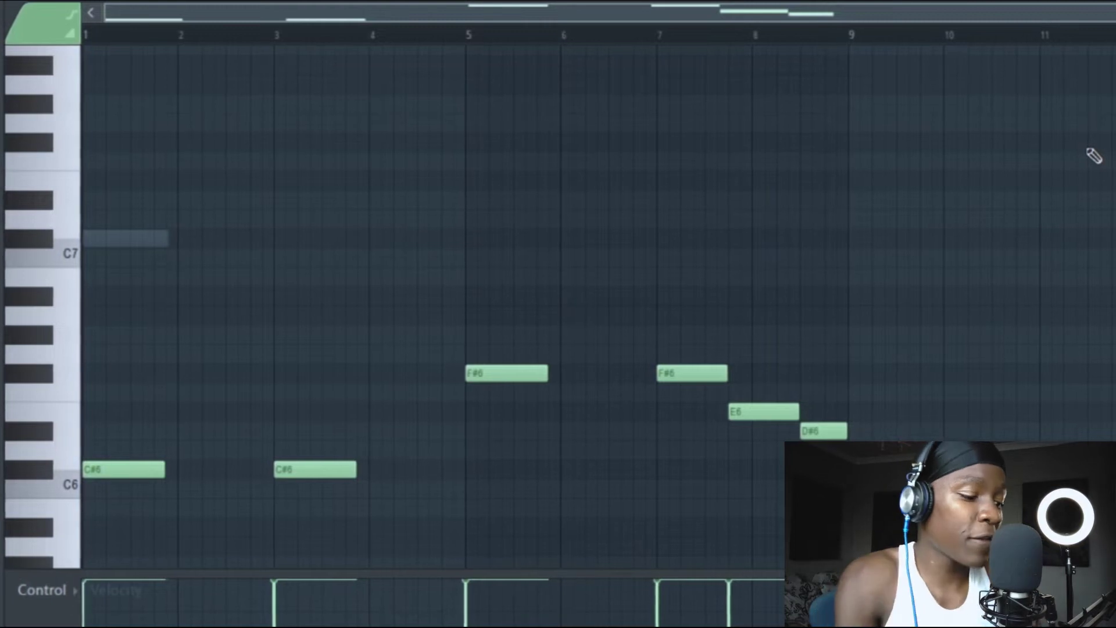
key(ctrl+Up)
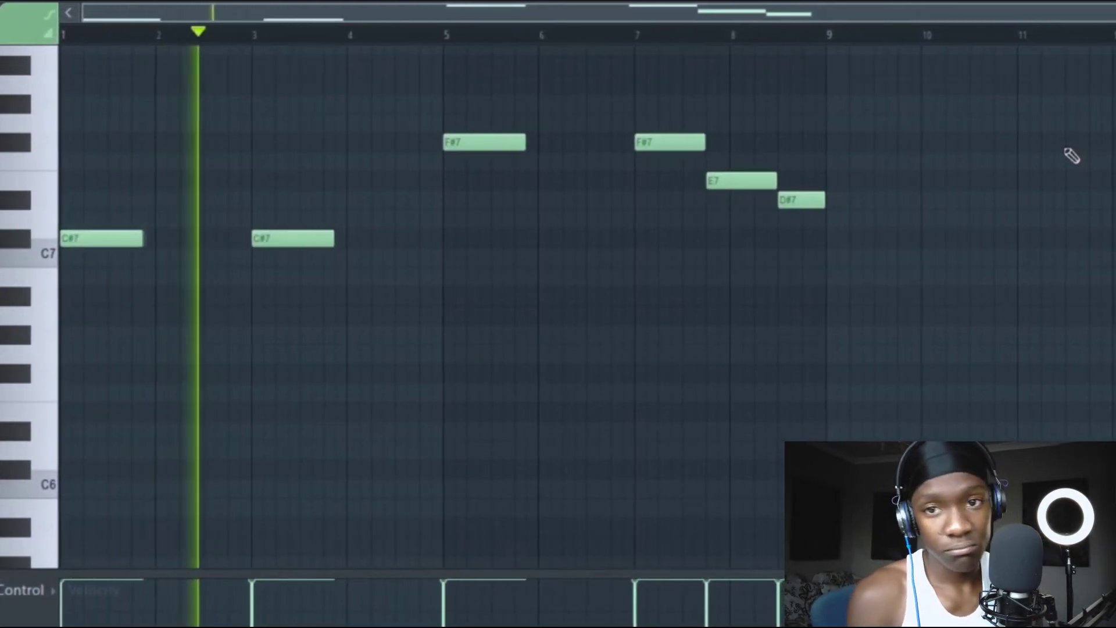
key(space)
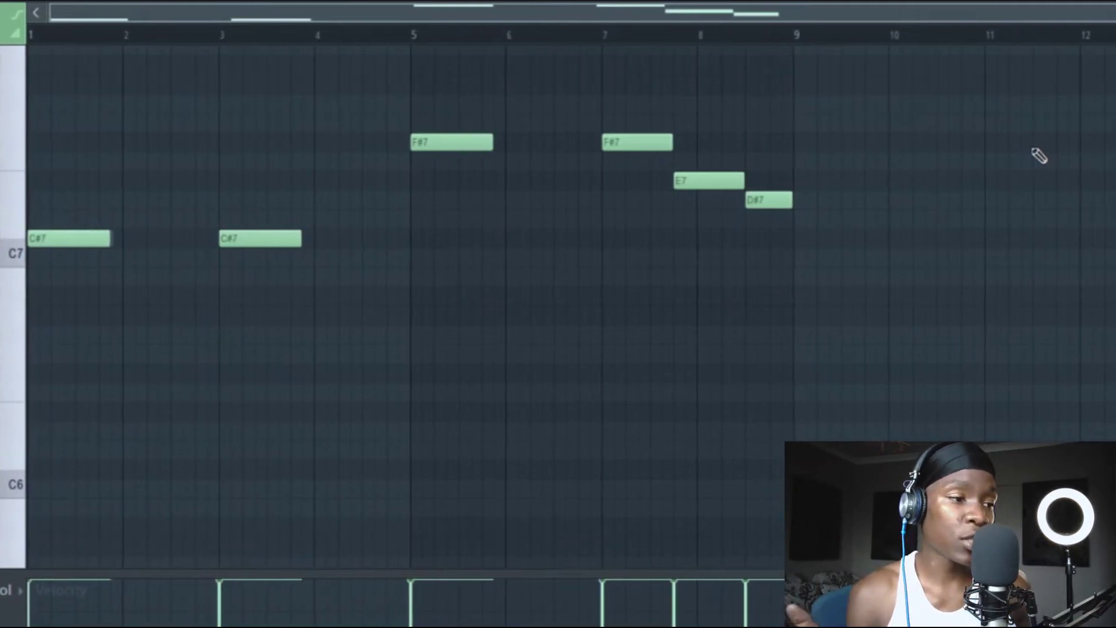
Step: Try the FL Keys line in other keys, first starting on G7 and an octave lower, and finally on C7, playing it back
key(Up)
key(Up)
key(Up)
key(Up)
key(Up)
key(Up)
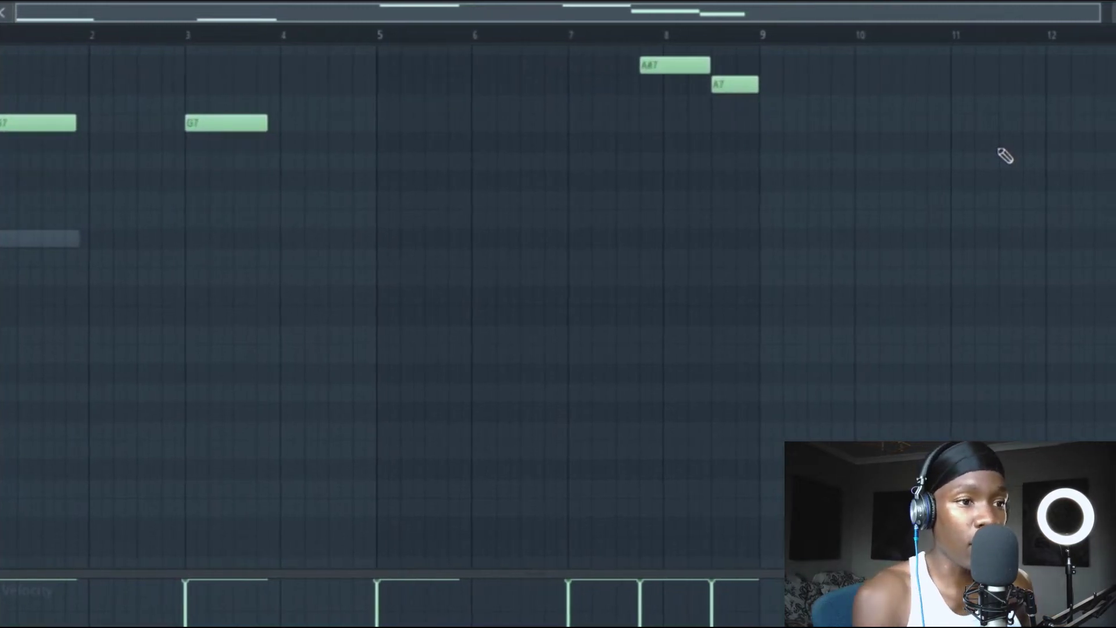
scroll(1005, 156, up, 4)
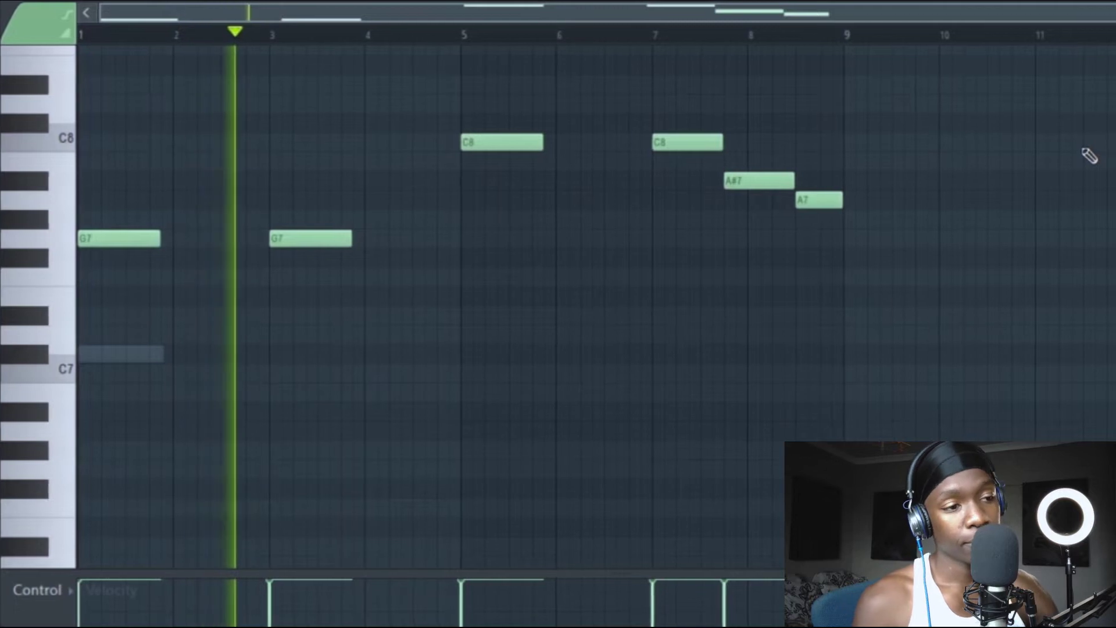
key(space)
key(ctrl+Down)
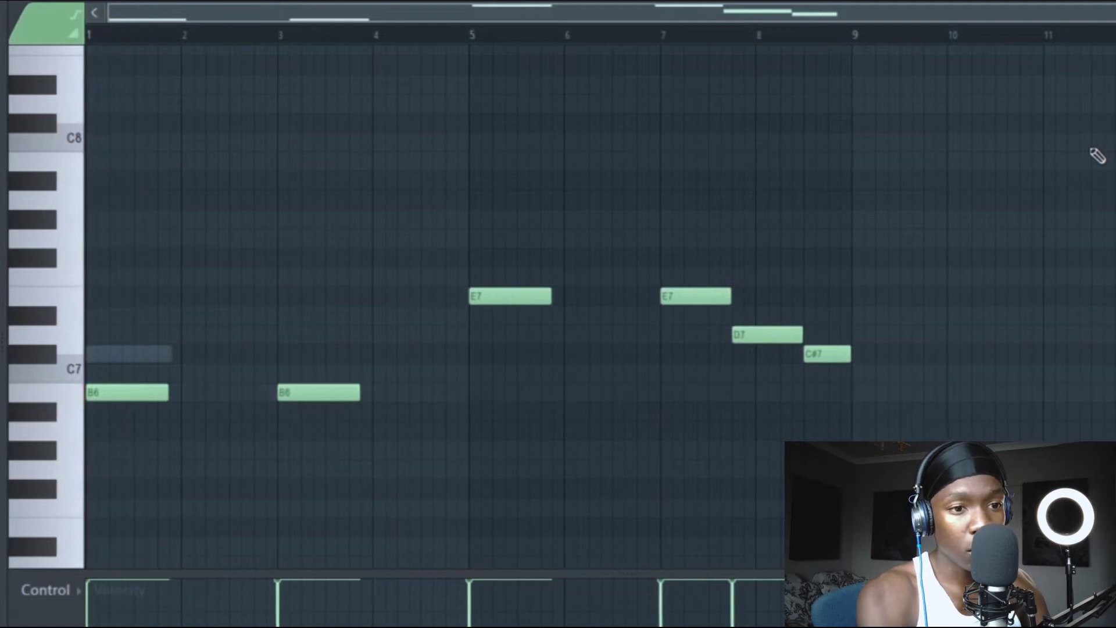
key(shift+Up)
key(space)
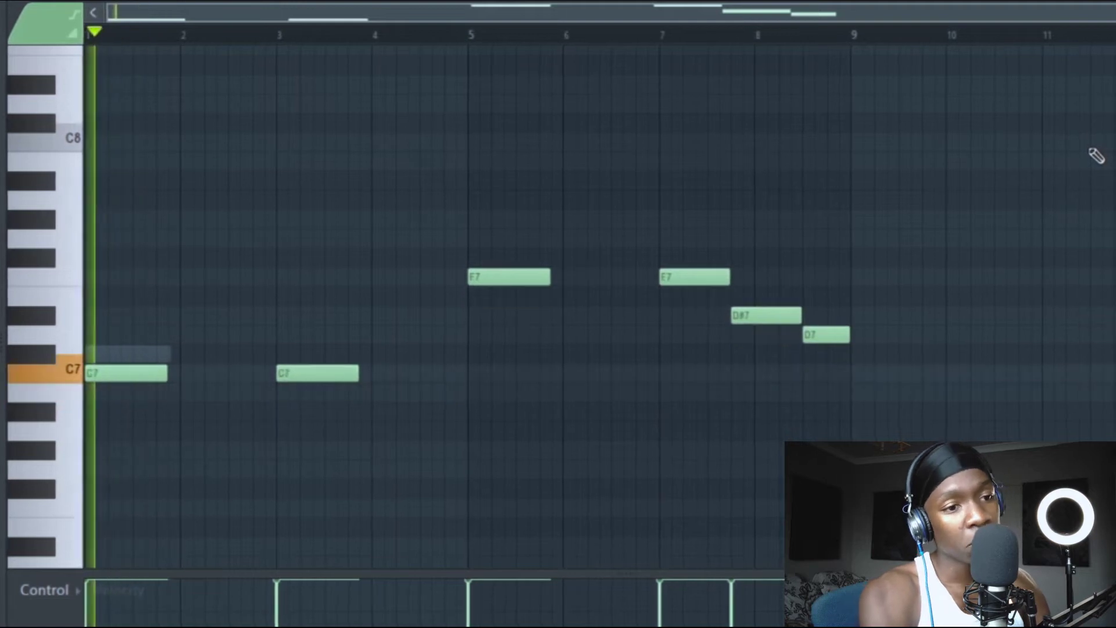
Step: Try lowering the FL Keys line to start on B6, and play it back between shifts
key(space)
key(shift+Down)
key(shift+Down)
key(shift+Down)
key(space)
key(shift+Up)
key(Up)
key(space)
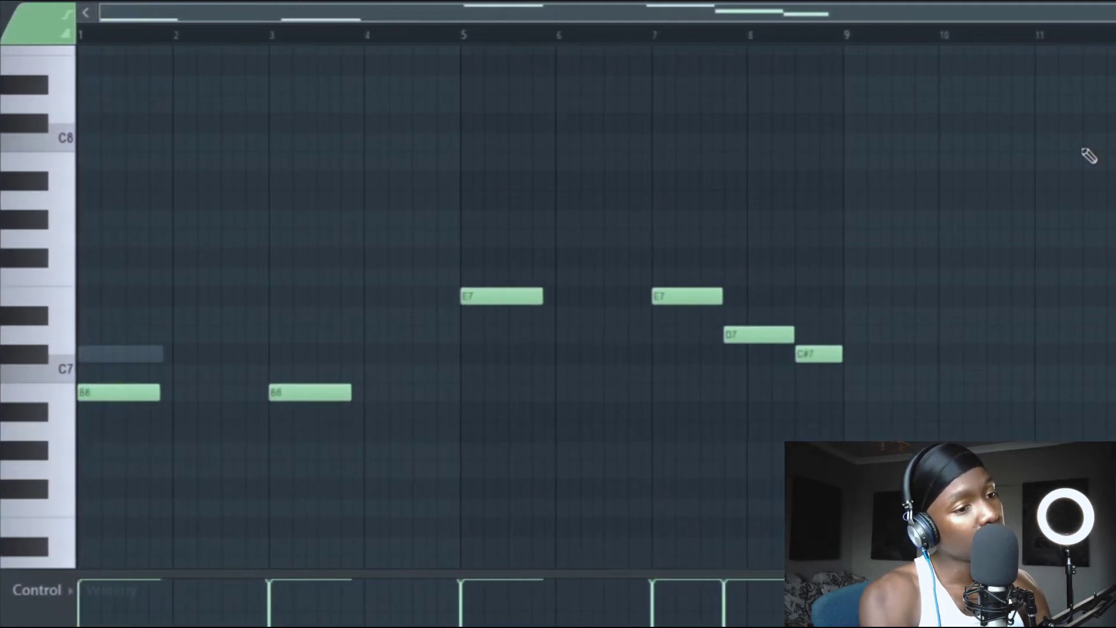
Step: Transpose the FL Keys line by semitones to start on C#7
key(shift+Up)
key(shift+Up)
key(shift+Up)
key(shift+Down)
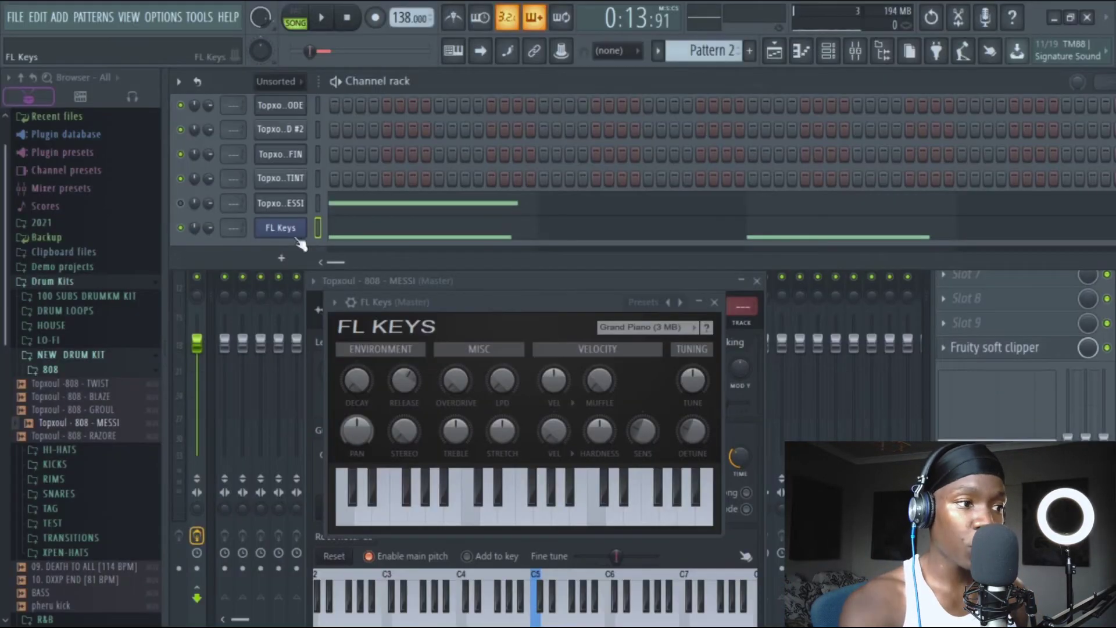
right_click(303, 225)
key(Escape)
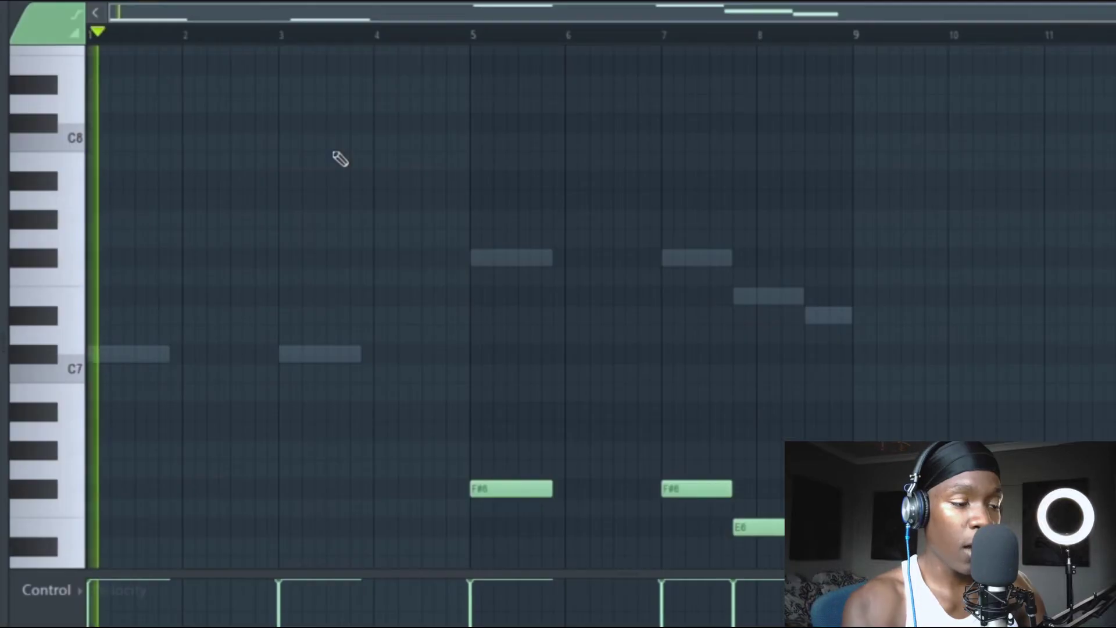
Step: In the 808 MESSI piano roll, add an F#3 slide note at the end of bar 1 and a short F#4 note just before bar 3
scroll(332, 152, down, 6)
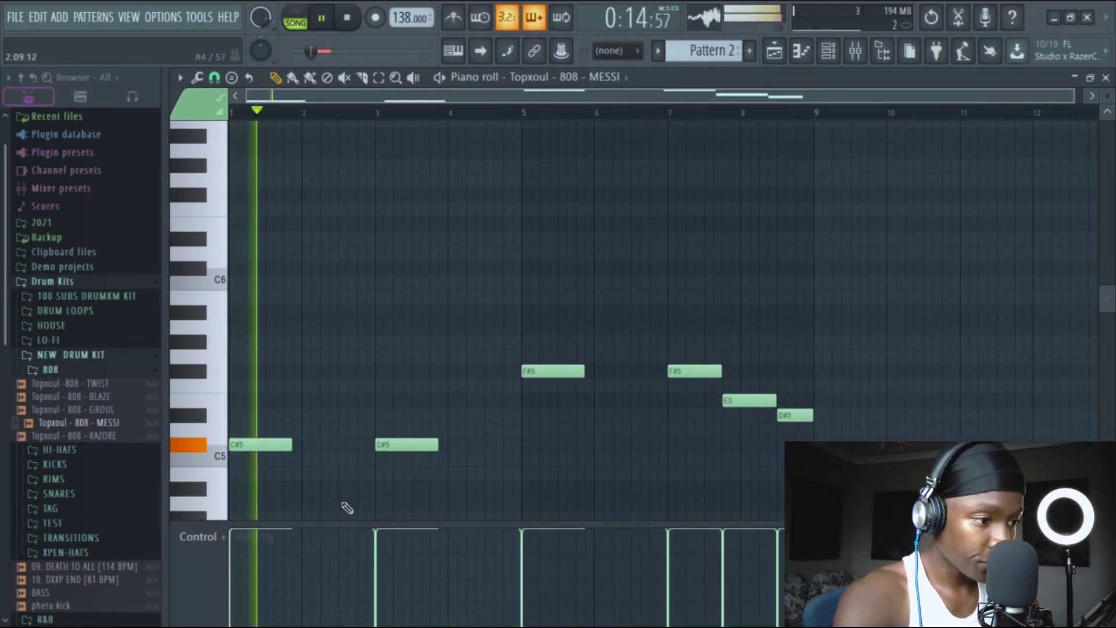
key(space)
scroll(301, 241, down, 4)
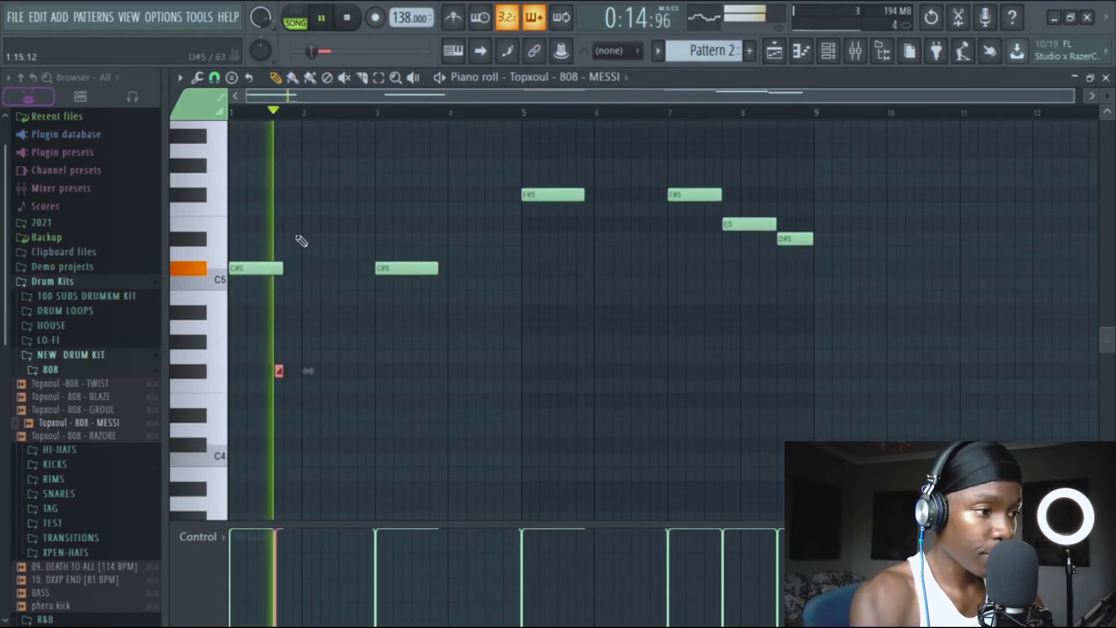
scroll(301, 241, down, 3)
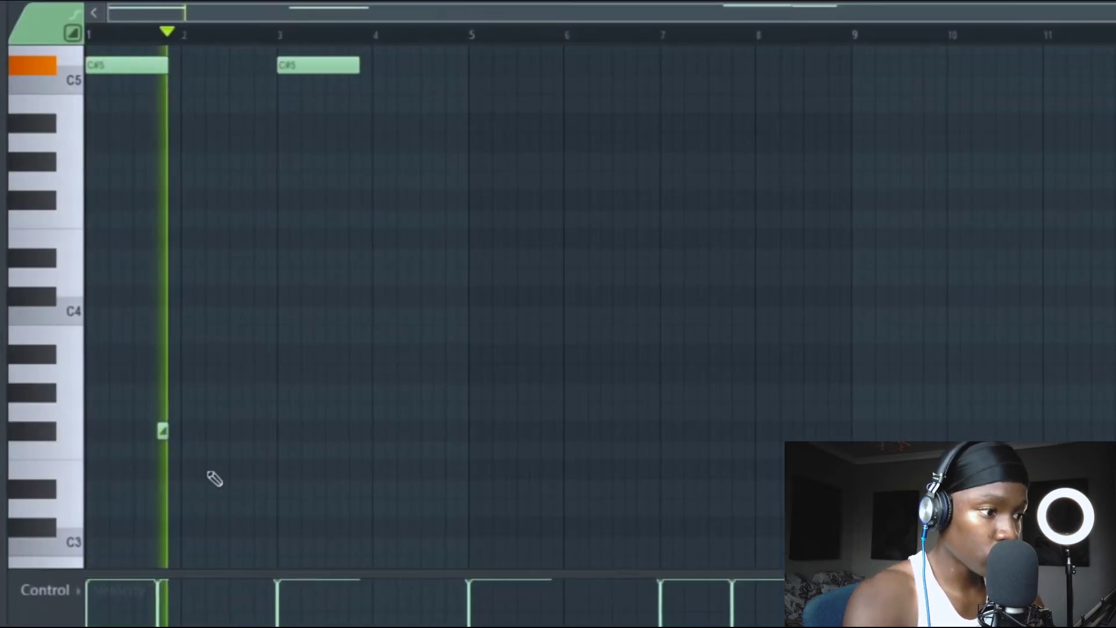
scroll(302, 349, up, 1)
click(266, 488)
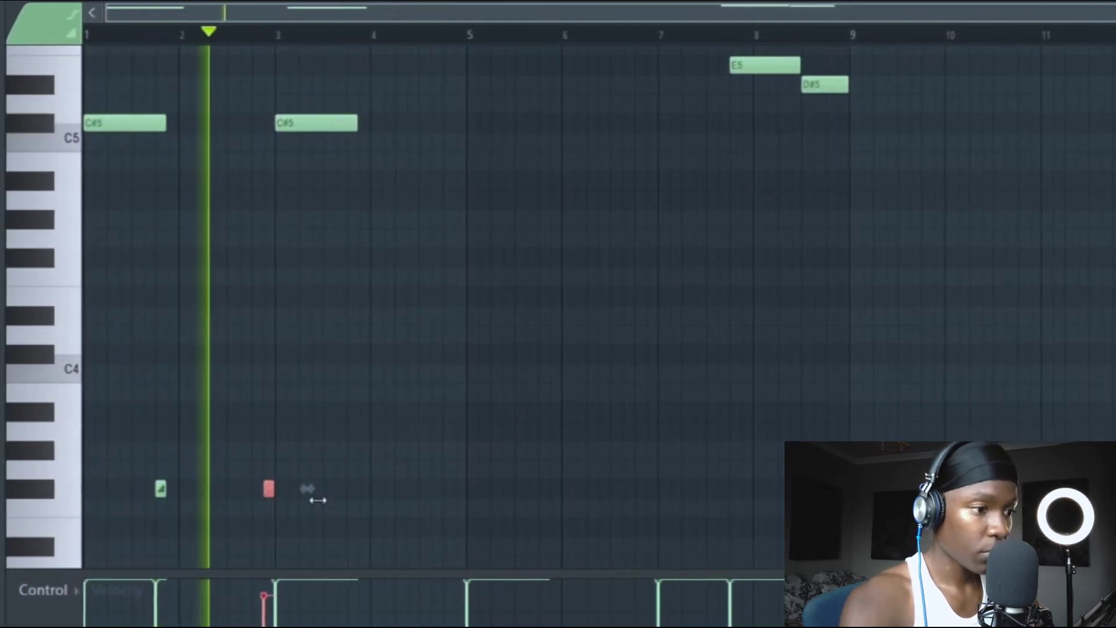
key(ctrl+Up)
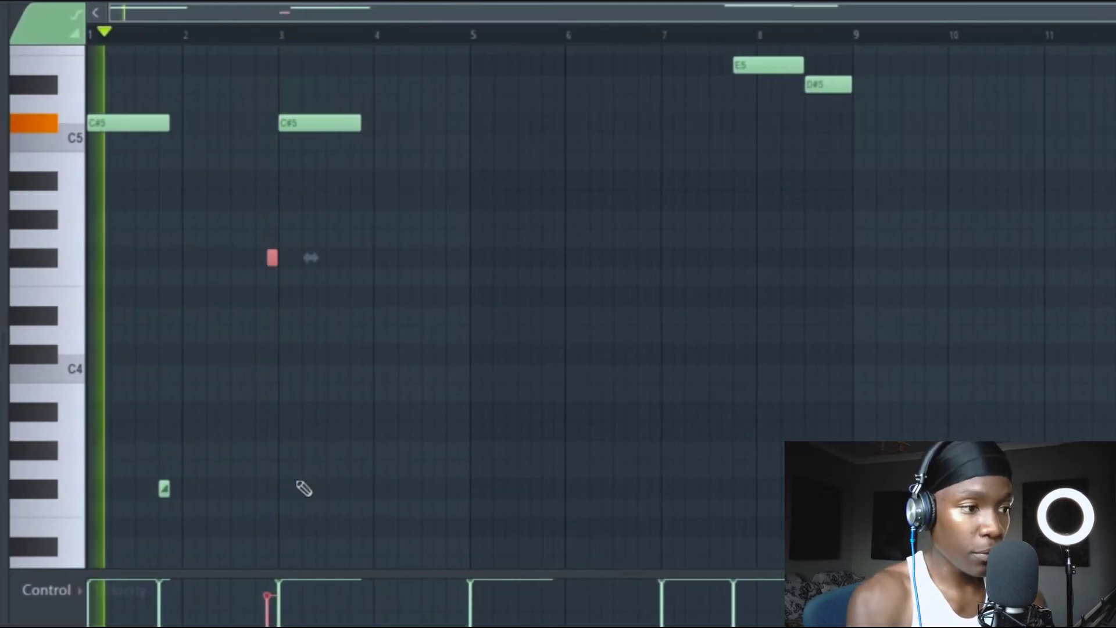
Step: Play back the 808 MESSI bass line and review its notes across the eight bars
scroll(300, 494, up, 3)
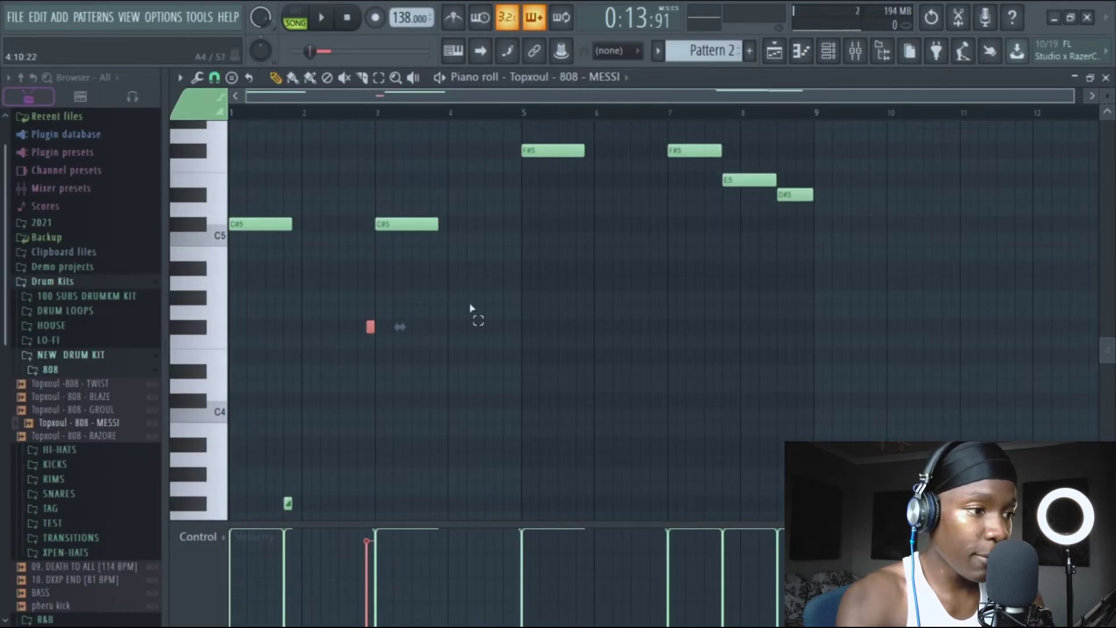
scroll(471, 308, down, 5)
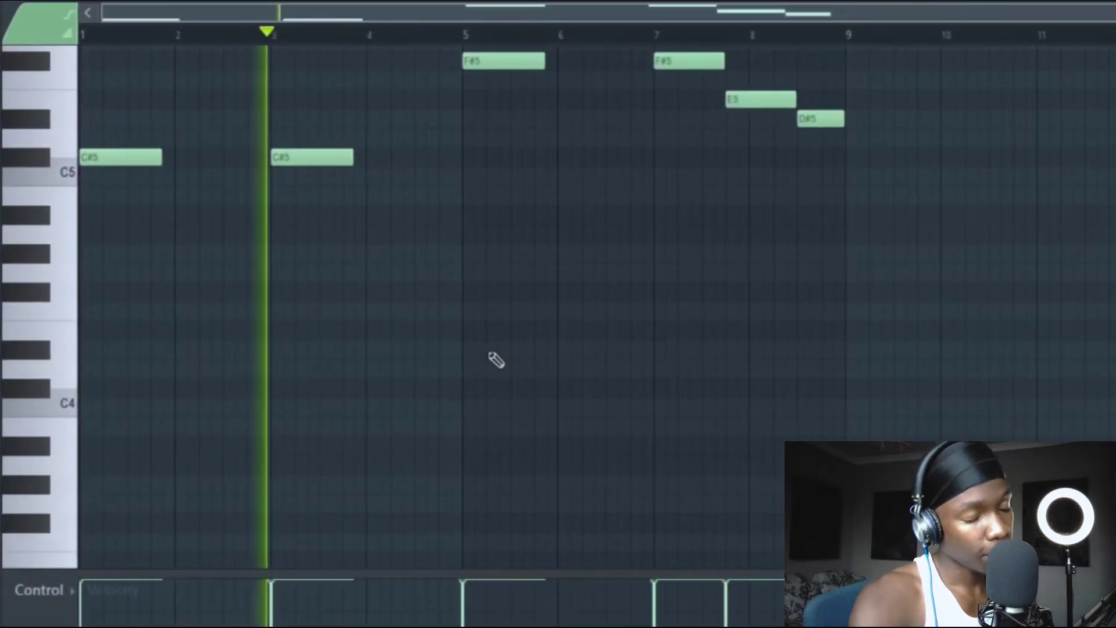
key(space)
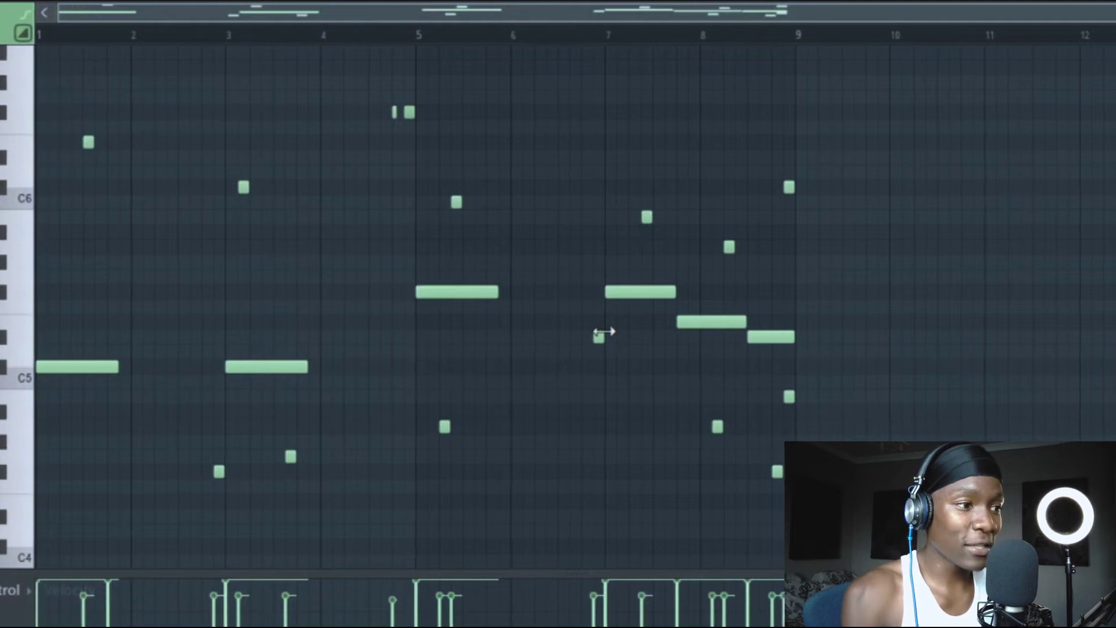
key(space)
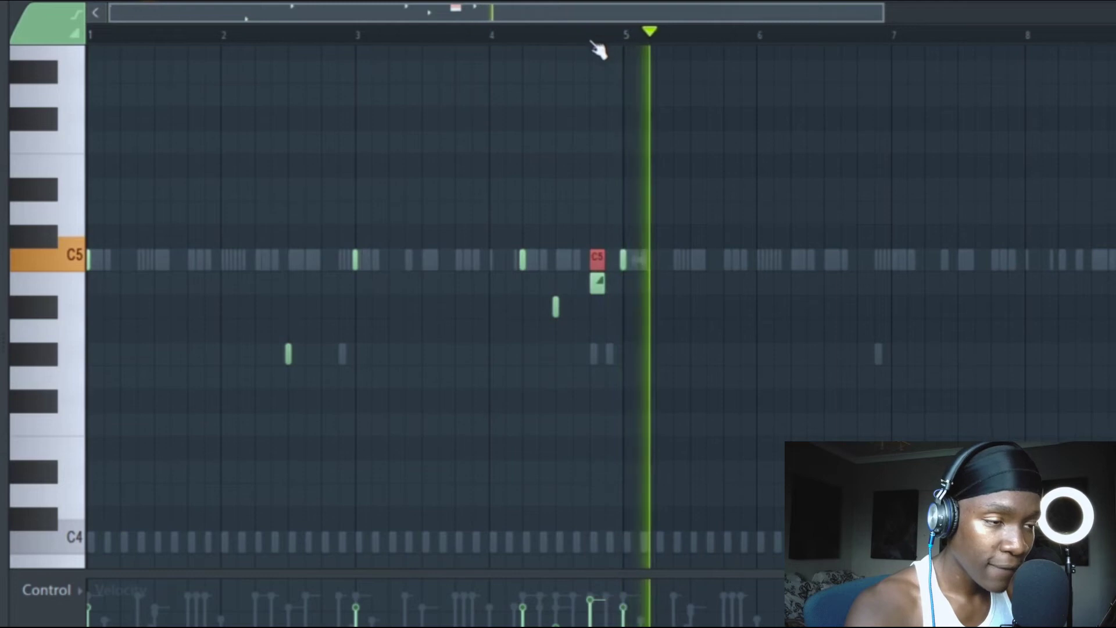
Step: Clear the selection, select all the drum channel's notes in bars 1 to 4, and duplicate them into bars 5 to 8
scroll(591, 42, up, 4)
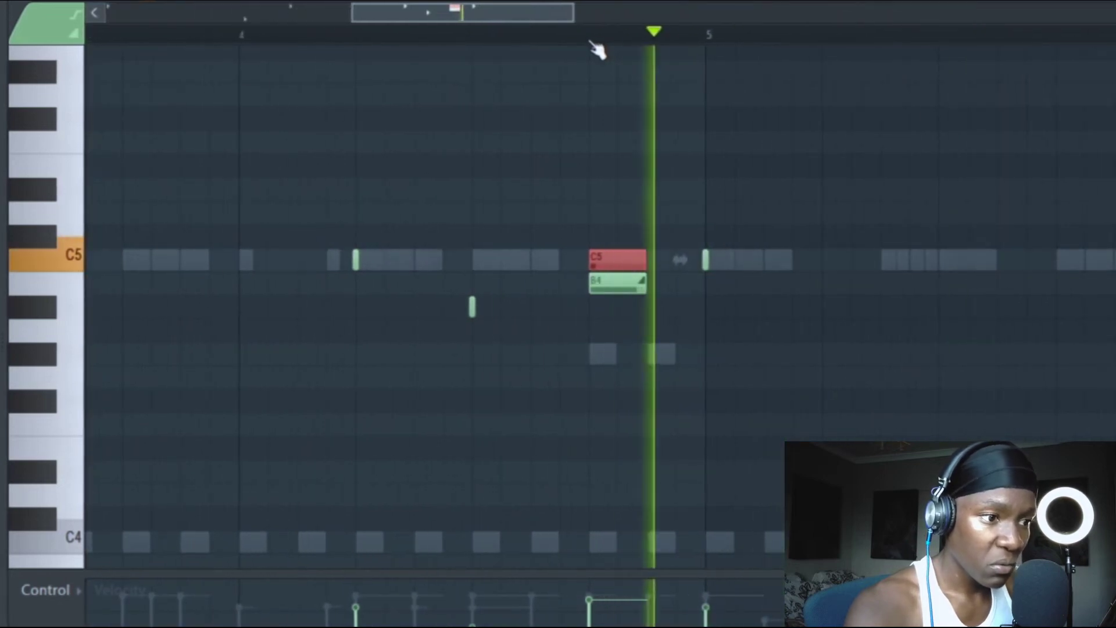
scroll(591, 41, down, 5)
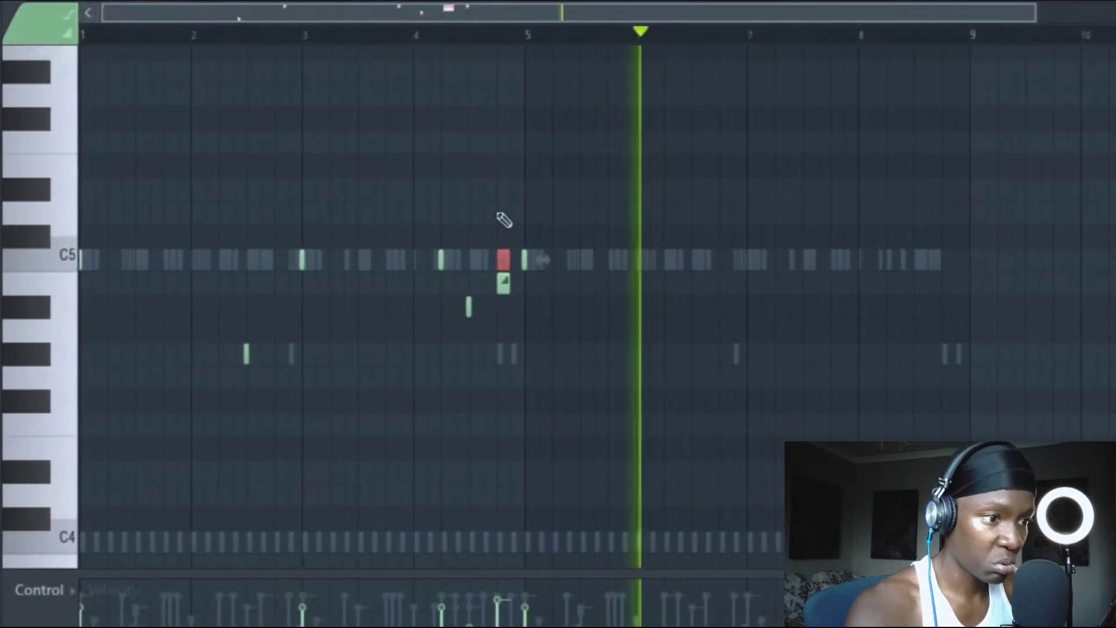
key(ctrl+d)
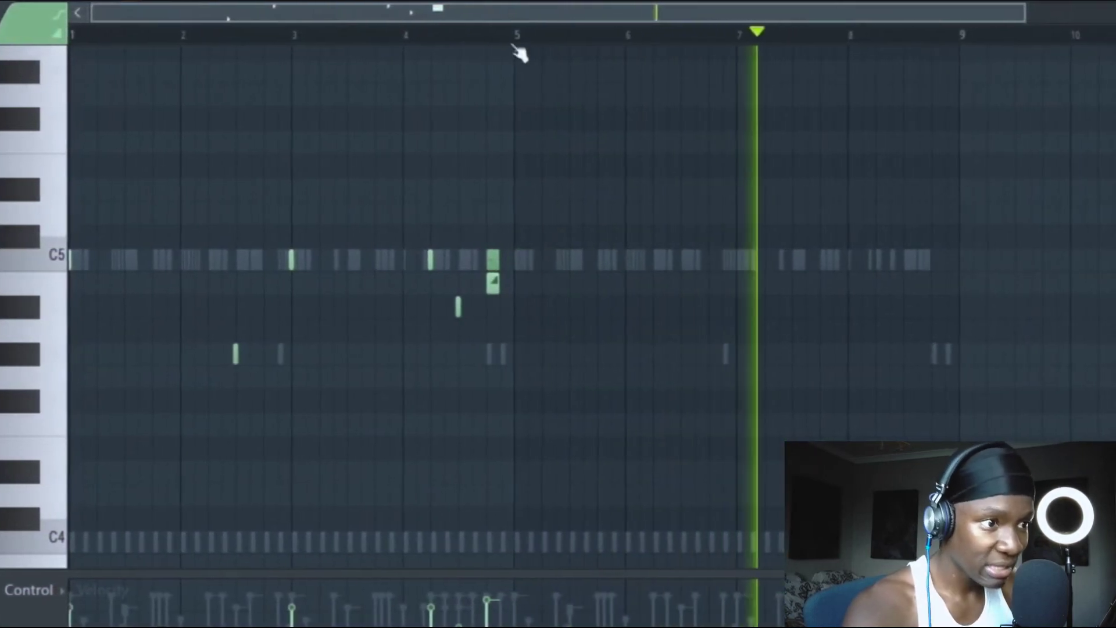
key(ctrl+a)
key(ctrl+b)
click(466, 399)
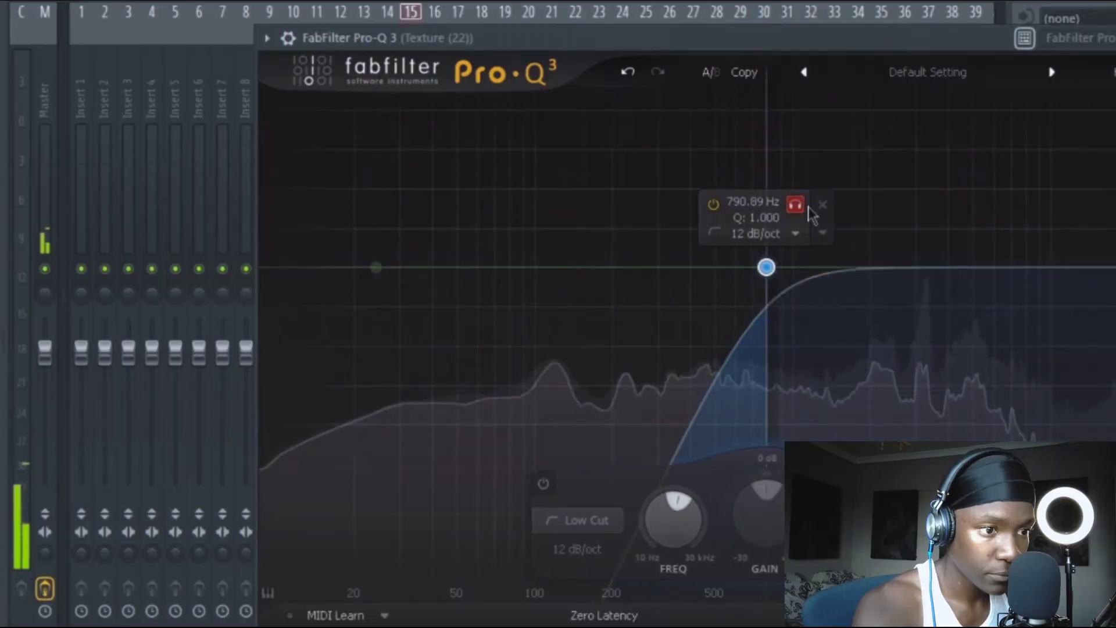
Step: Move the 12 dB/oct low cut in Texture (22)'s Pro-Q 3 to about 1572 Hz, and load Ambience in effect slot 3
click(808, 206)
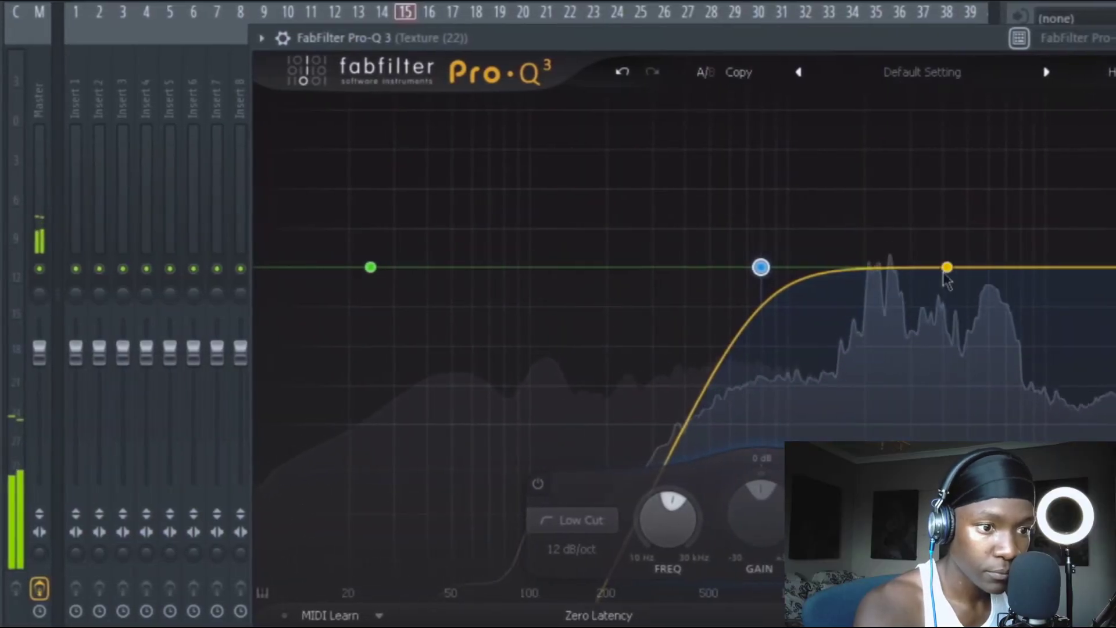
drag(786, 204, 869, 210)
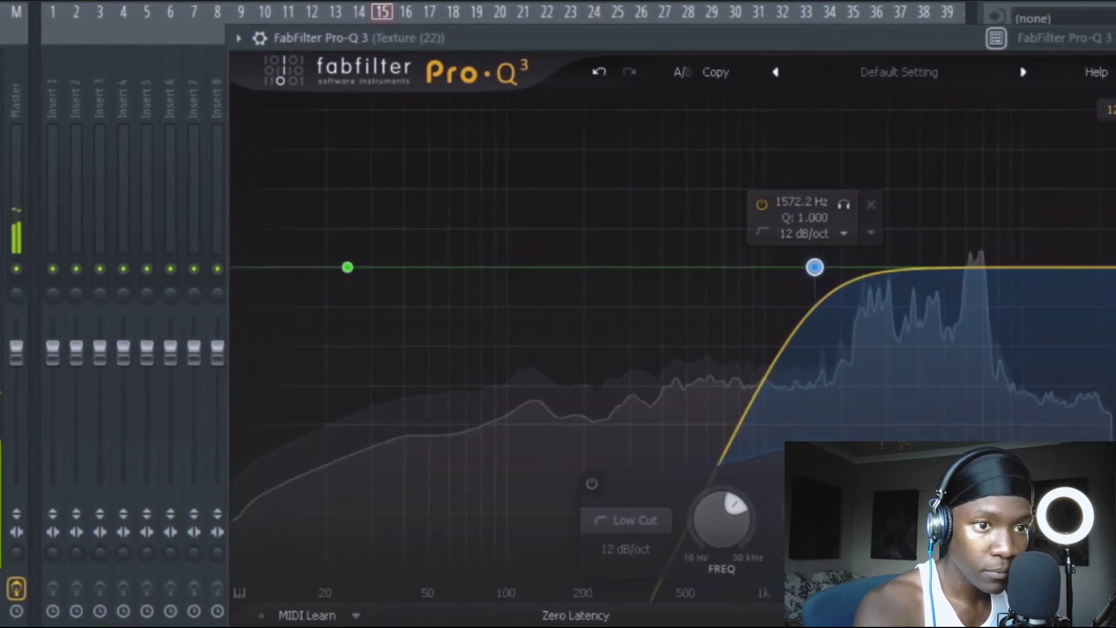
key(Escape)
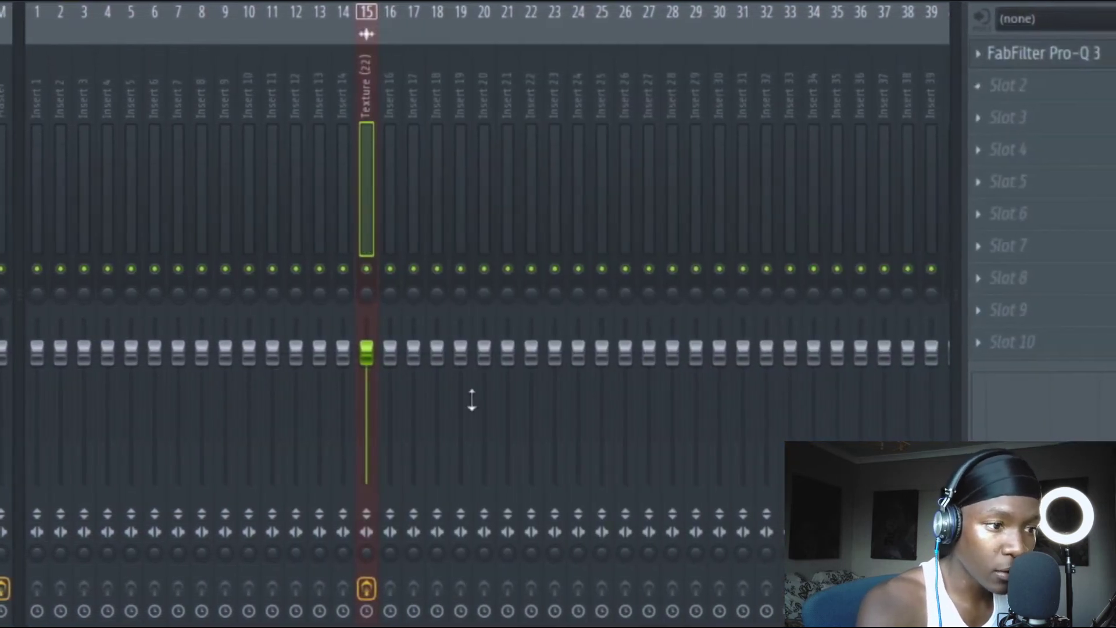
click(995, 118)
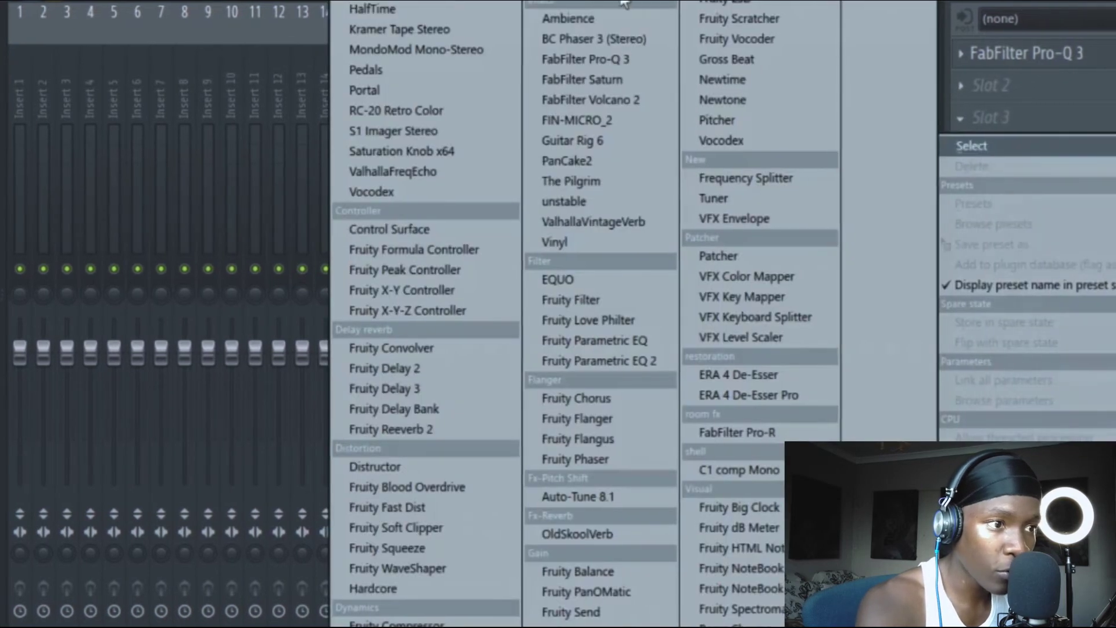
click(575, 19)
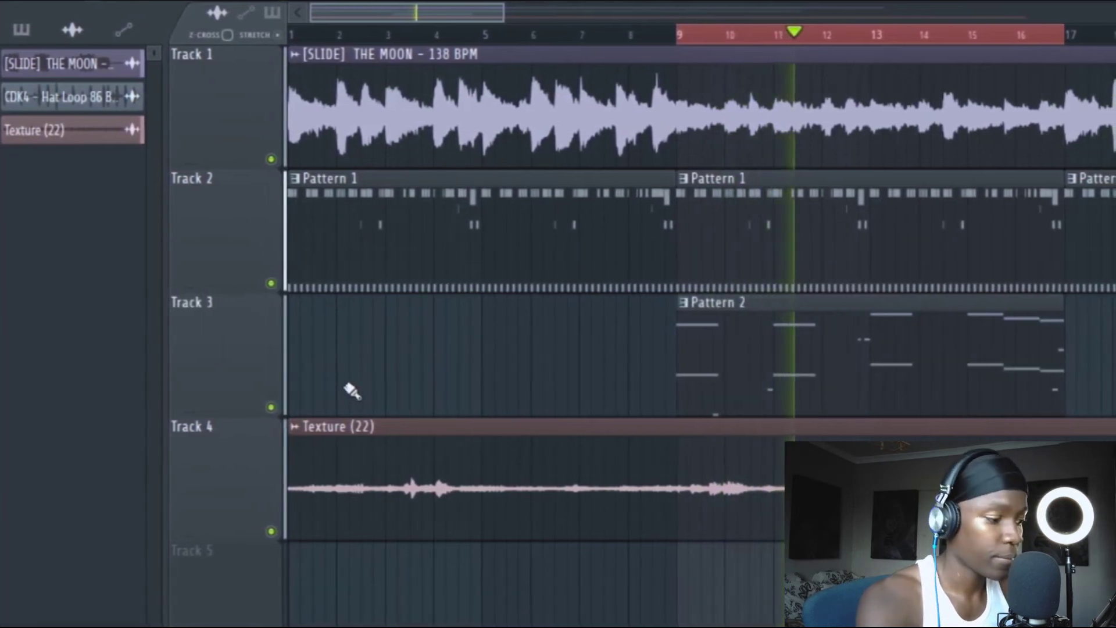
Step: View the Texture (22) clip's channel settings in the playlist and close them
double_click(701, 474)
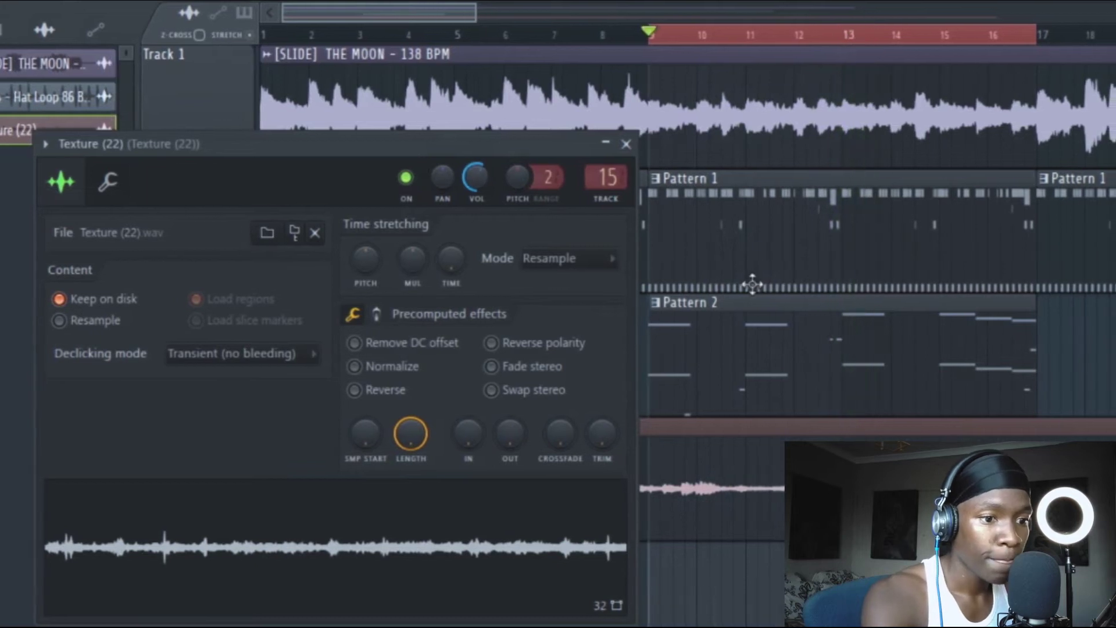
click(626, 144)
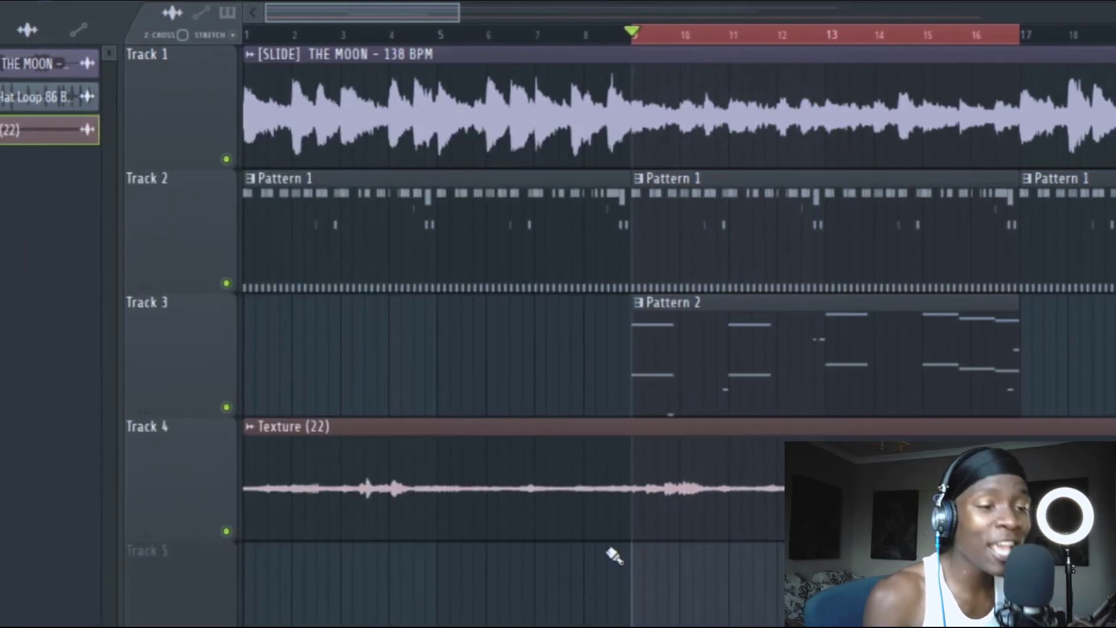